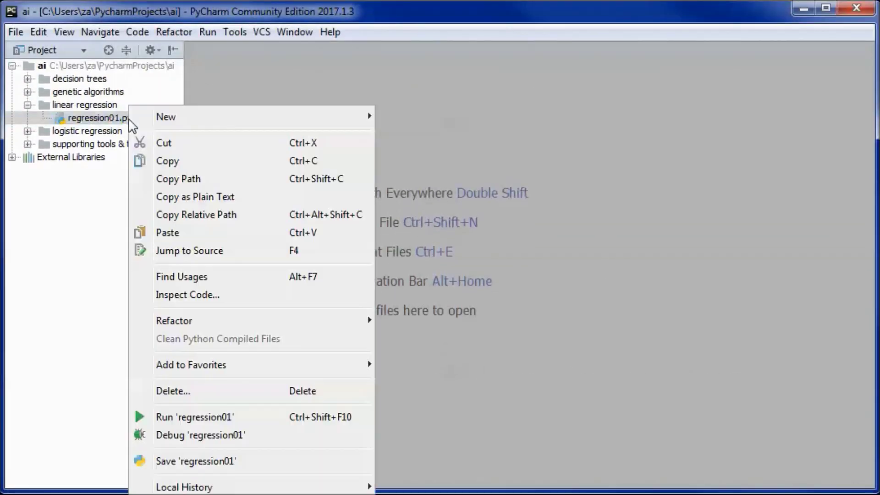
# Step: Run regression01.py and nudge the resulting Figure 1 plot window upward
pyautogui.click(223, 417)
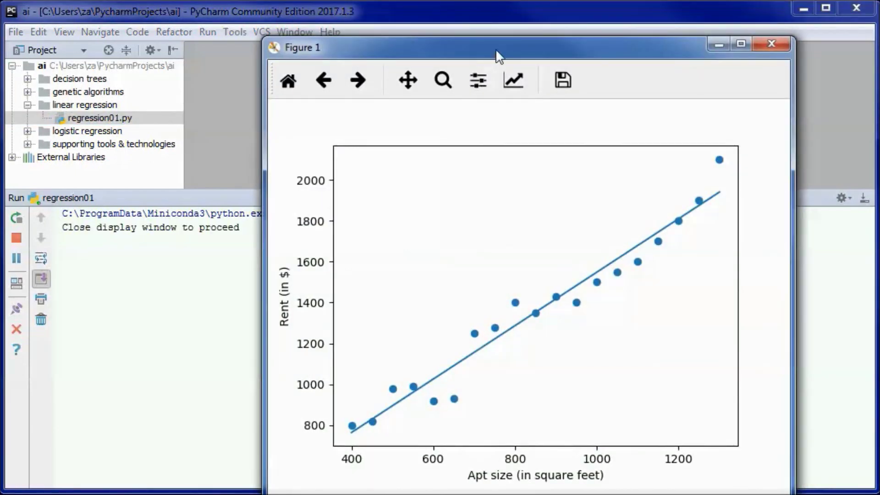
pyautogui.moveTo(496, 51); pyautogui.dragTo(505, 19)
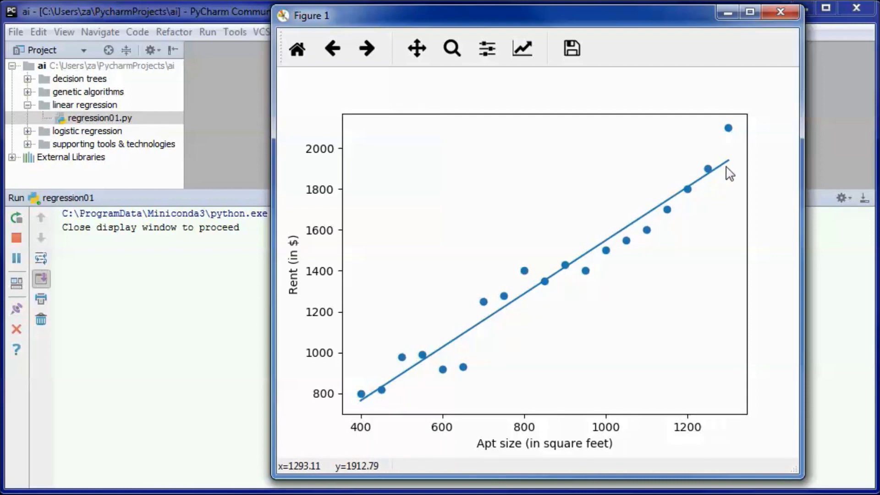
# Step: Close the plot, enlarge the console and get the $1548.63 estimate for 1000 sq ft
pyautogui.click(787, 11)
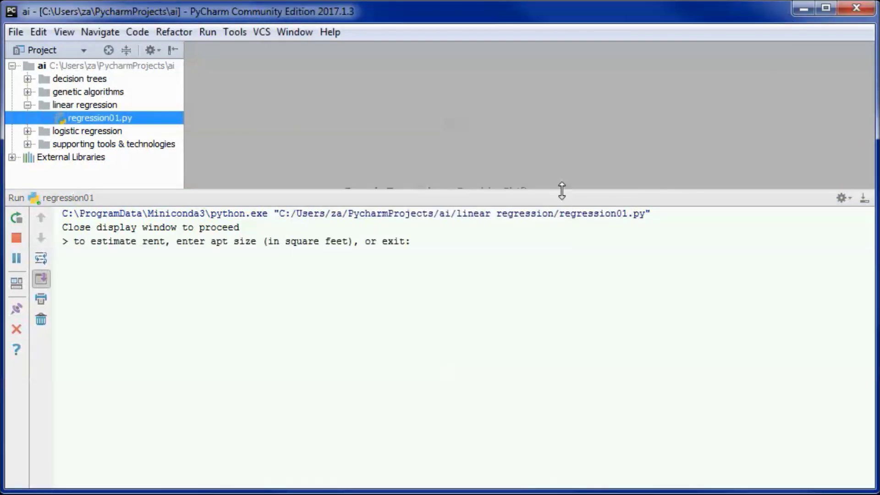
pyautogui.moveTo(562, 190); pyautogui.dragTo(561, 46)
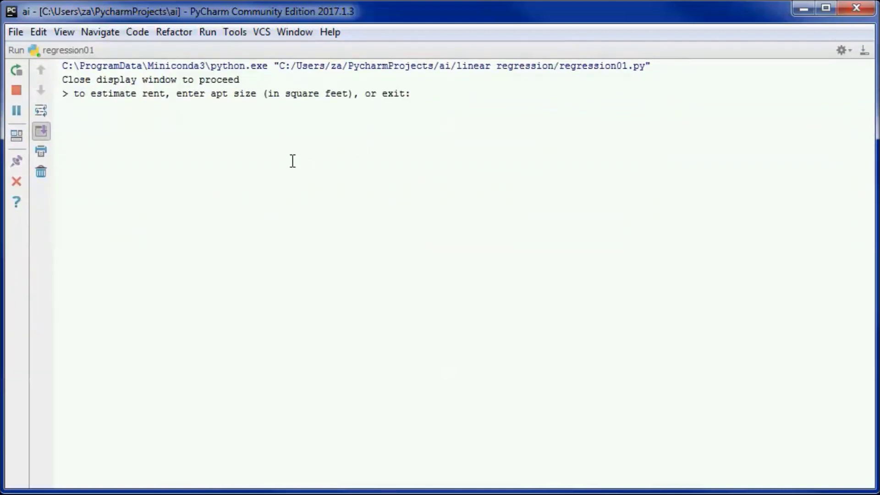
pyautogui.click(293, 161)
pyautogui.write('1')
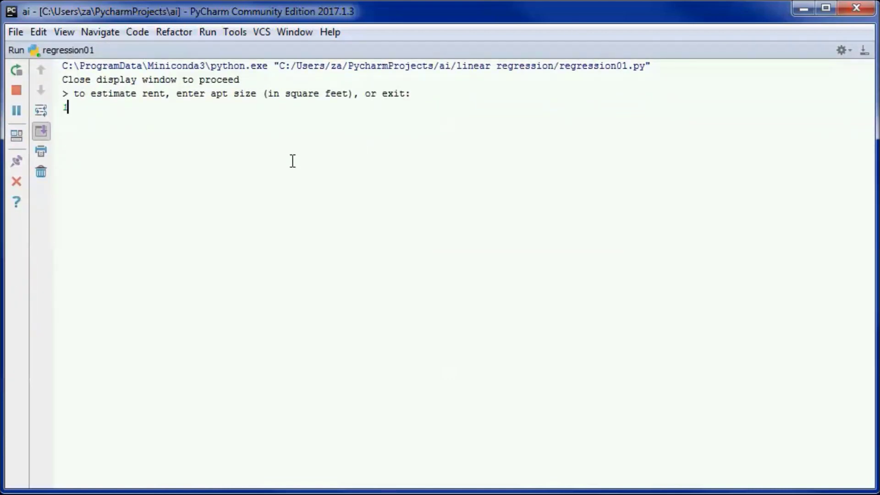
pyautogui.write('000')
pyautogui.press('Return')
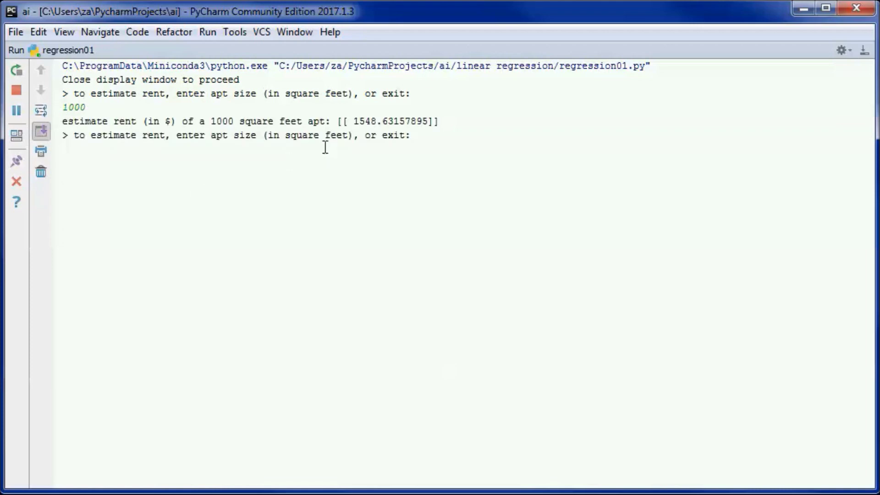
pyautogui.moveTo(350, 121); pyautogui.dragTo(435, 121)
pyautogui.click(434, 121)
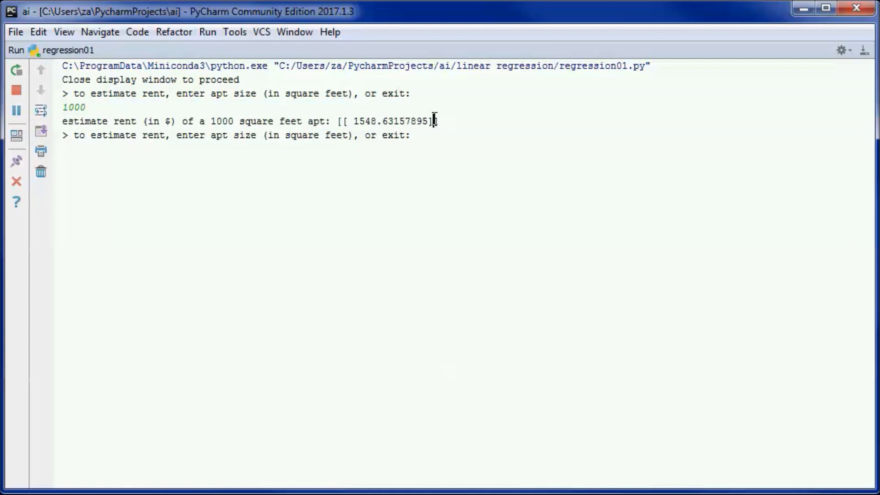
# Step: Enter 1400 sq ft and review the $2071.30 rent estimate
pyautogui.click(150, 168)
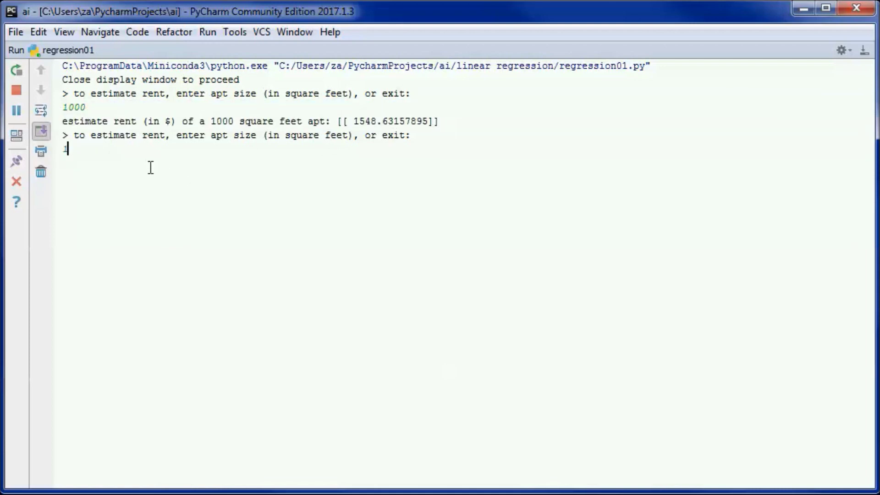
pyautogui.write('00')
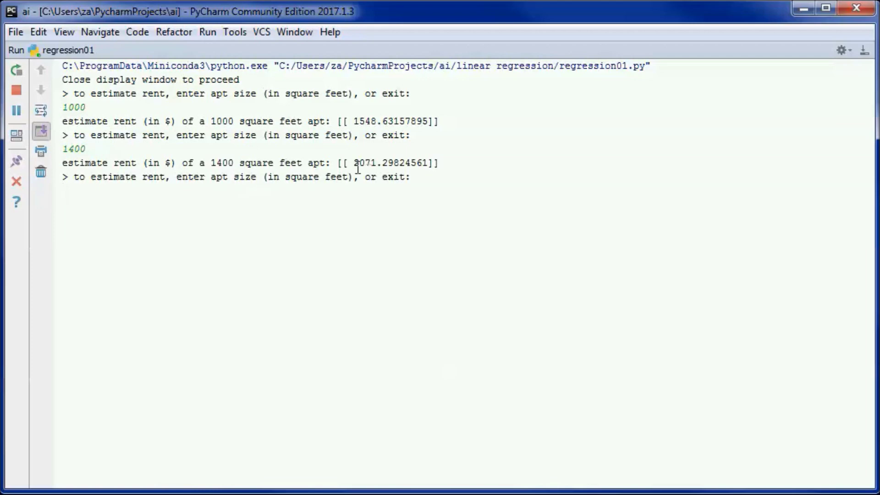
pyautogui.moveTo(350, 163); pyautogui.dragTo(423, 163)
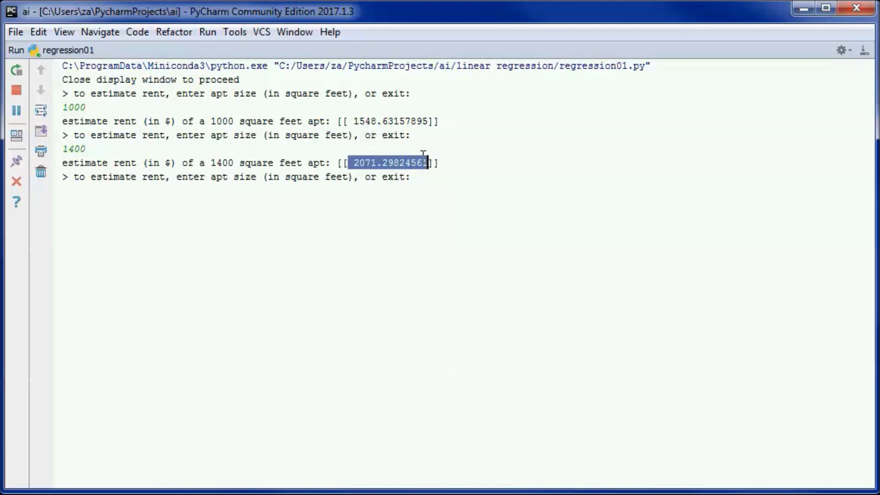
pyautogui.click(422, 163)
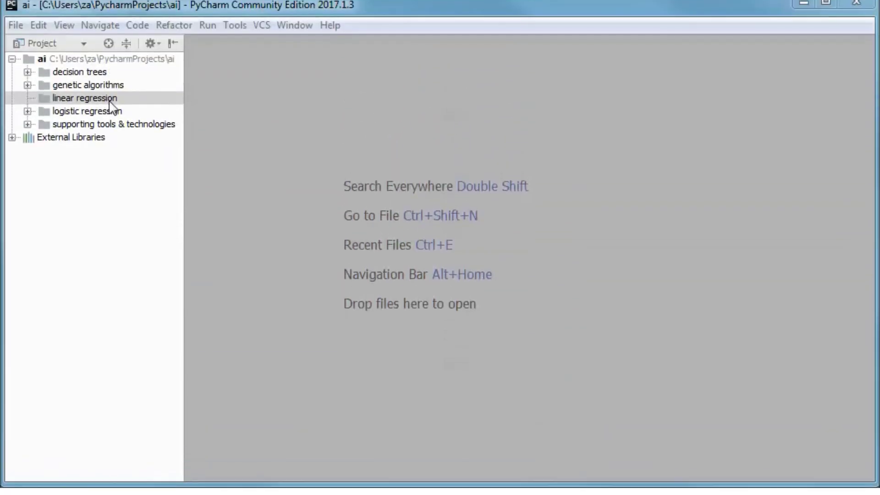
# Step: Create regression01.py in the linear regression folder and focus its empty editor
pyautogui.rightClick(110, 109)
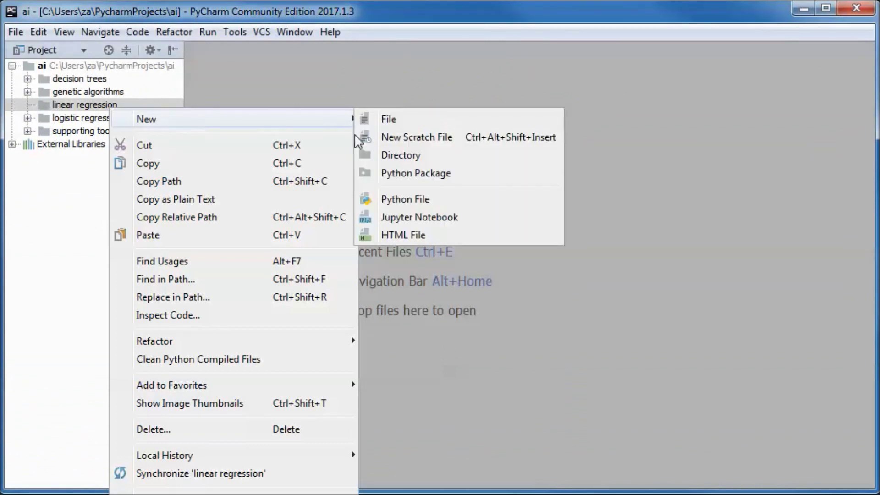
pyautogui.click(402, 200)
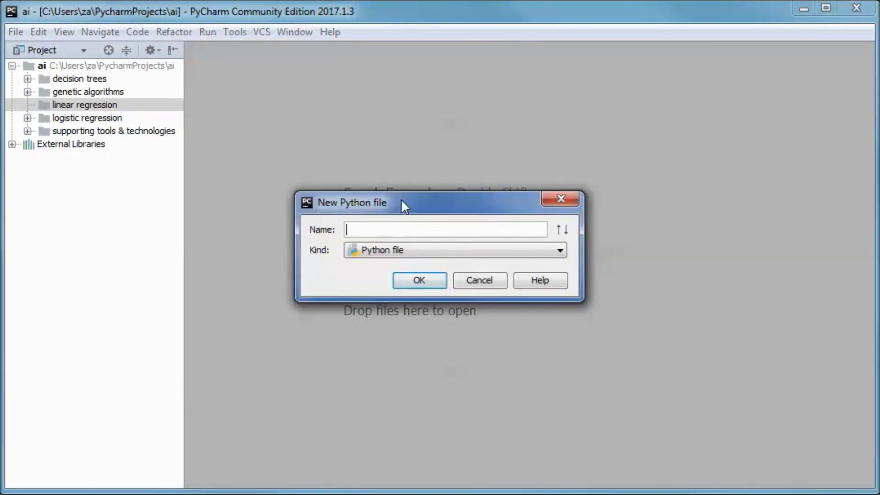
pyautogui.write('regression01')
pyautogui.click(402, 283)
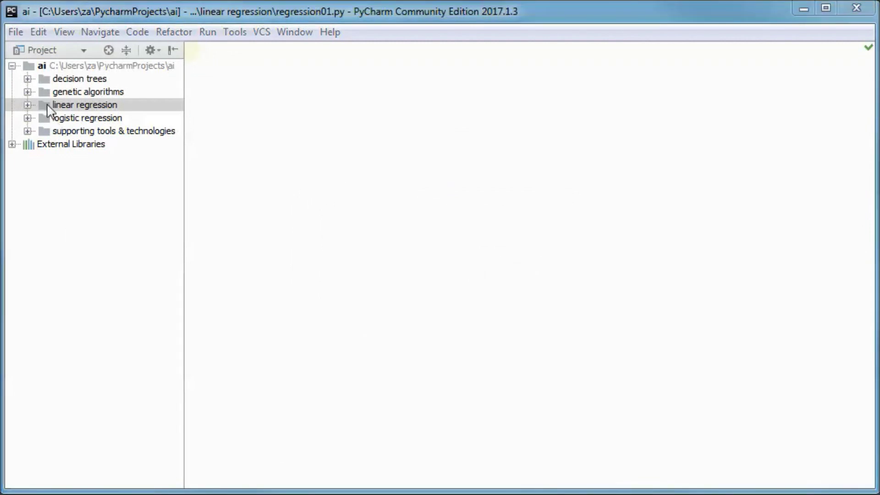
pyautogui.click(28, 105)
pyautogui.click(100, 118)
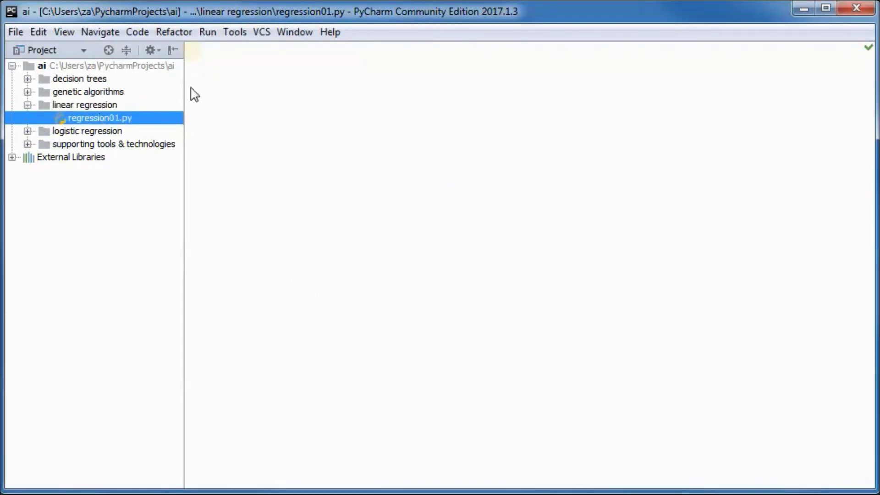
pyautogui.click(213, 72)
# Step: Paste the TRAINING_DATA block and review its 1.0 constants, sizes and rents
pyautogui.write('TRAINING_DATA =[[["", "Apt size (in square feet)"], ["Rent (in $)"]],                 [[1.0,  400],  [800]],                 [[1.0,  450],  [820]],                 [[1.0,  500],  [980]],                 [[1.0,  550],  [990]],                 [[1.0,  600],  [920]],                 [[1.0,  900],  [1430]],                 [[1.0,  950],  [1400]],                 [[1.0, 1000],  [1500]],                 [[1.0, 1050],  [1550]],                 [[1.0, 1100],  [1600]],                 [[1.0,  650],  [930]],                 [[1.0,  700],  [1250]],                 [[1.0,  750],  [1280]],                 [[1.0,  800],  [1400]],                 [[1.0,  850],  [1350]],                 [[1.0, 1150],  [1700]],                 [[1.0, 1200],  [1800]],                 [[1.0, 1250],  [1900]],                 [[1.0, 1300],  [2100]]]')
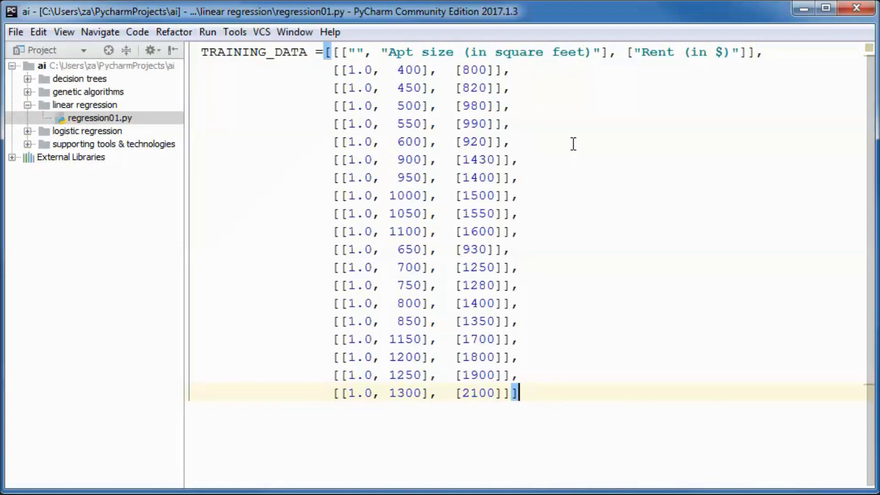
pyautogui.moveTo(348, 69)
pyautogui.mouseDown()
pyautogui.moveTo(375, 70)
pyautogui.moveTo(376, 87)
pyautogui.moveTo(433, 70)
pyautogui.moveTo(427, 88)
pyautogui.mouseUp()
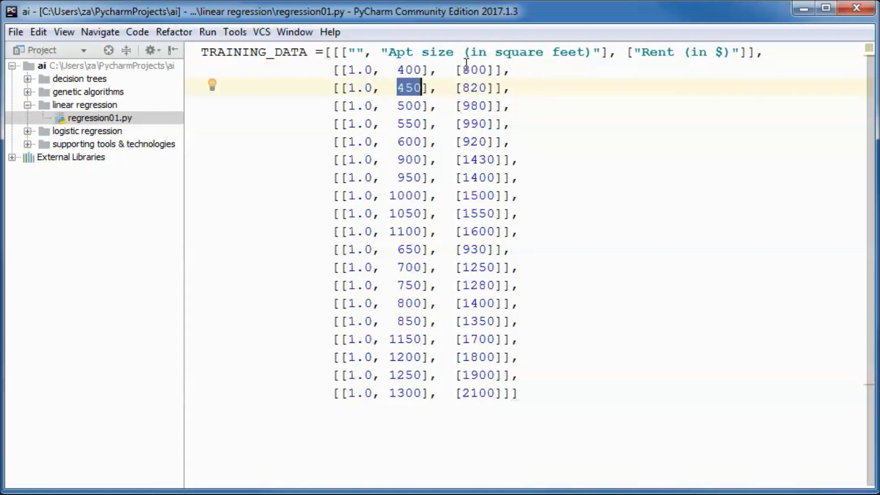
pyautogui.moveTo(462, 69)
pyautogui.mouseDown()
pyautogui.moveTo(487, 70)
pyautogui.moveTo(487, 105)
pyautogui.mouseUp()
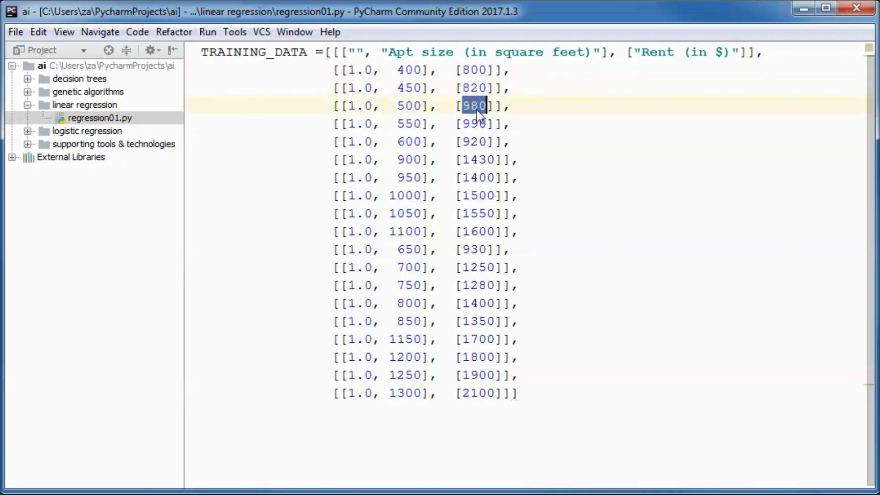
pyautogui.click(478, 110)
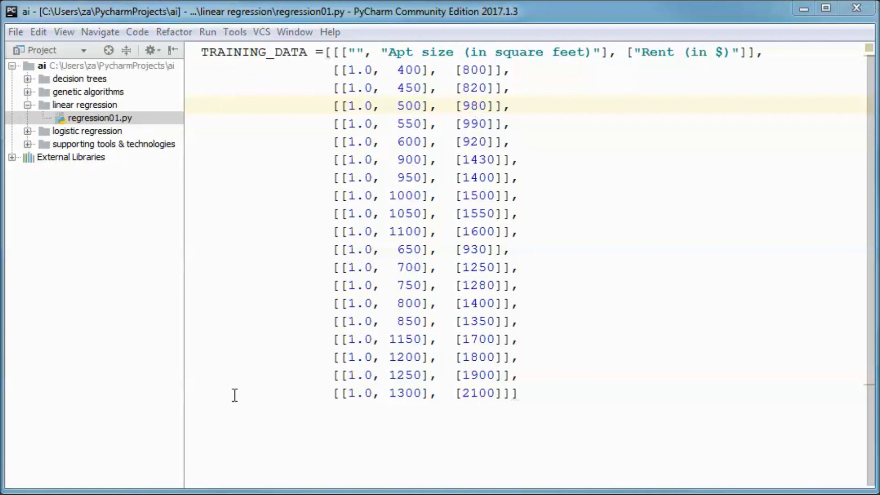
# Step: Paste the xArray/yArray loop below the data, review its append lines, and hide the Project panel
pyautogui.click(205, 414)
pyautogui.click(560, 395)
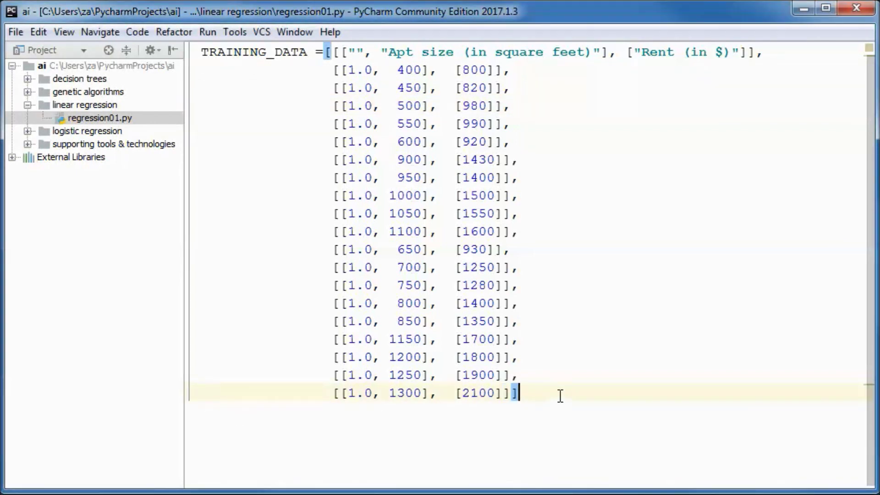
pyautogui.press('Return')
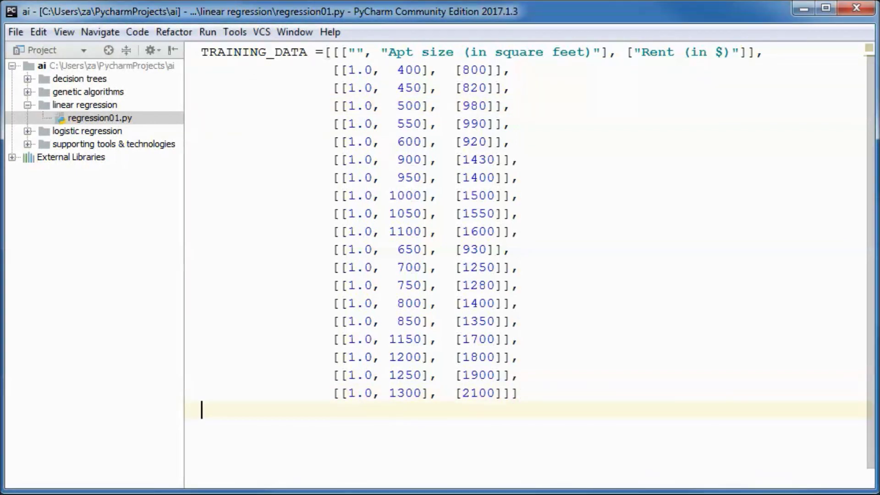
pyautogui.write('xArray = []; yArray = [] for i in range(1, TRAINING_DATA.__len__()):     xArray.append([float(TRAINING_DATA[i][0][0]), float(TRAINING_DATA[i][0][1])])     yArray.append(float(TRAINING_DATA[i][1][0]))')
pyautogui.press('Up')
pyautogui.press('Up')
pyautogui.press('Up')
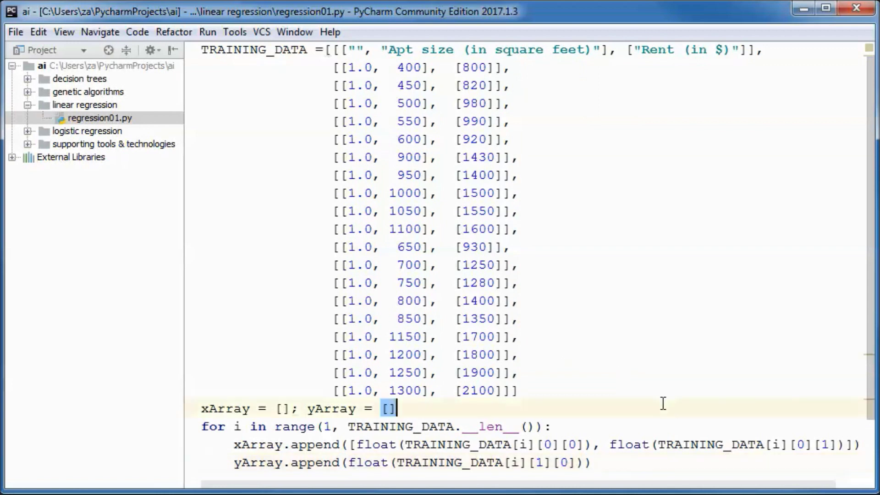
pyautogui.moveTo(234, 444); pyautogui.dragTo(863, 448)
pyautogui.click(678, 464)
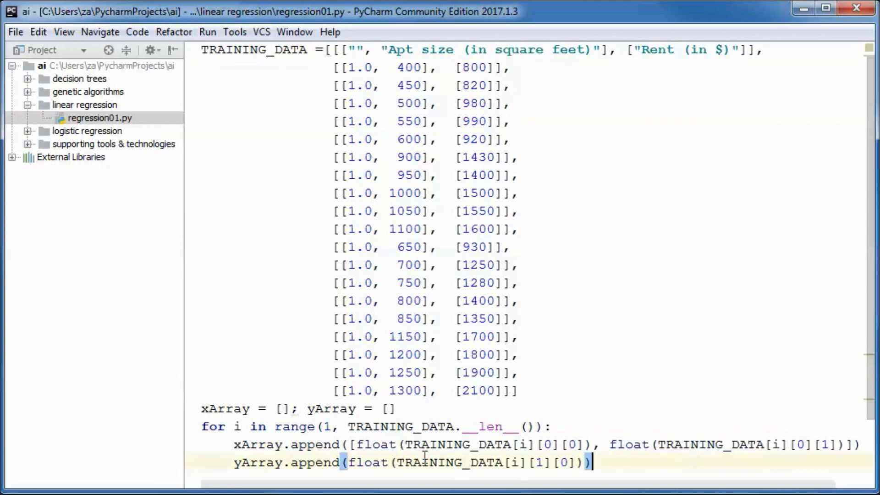
pyautogui.moveTo(235, 463); pyautogui.dragTo(619, 464)
pyautogui.click(623, 462)
pyautogui.hotkey('alt', '1')
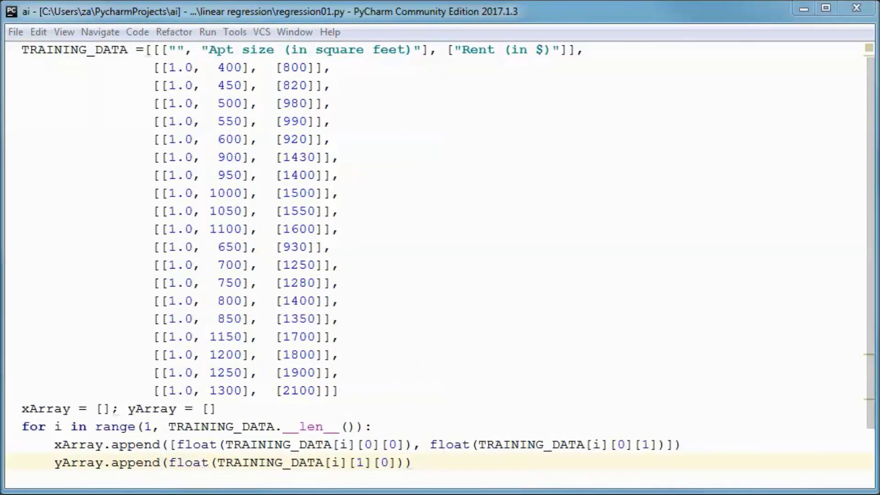
pyautogui.click(23, 49)
# Step: Remove the blank line above TRAINING_DATA and start an unindented line after the loop
pyautogui.press('Return')
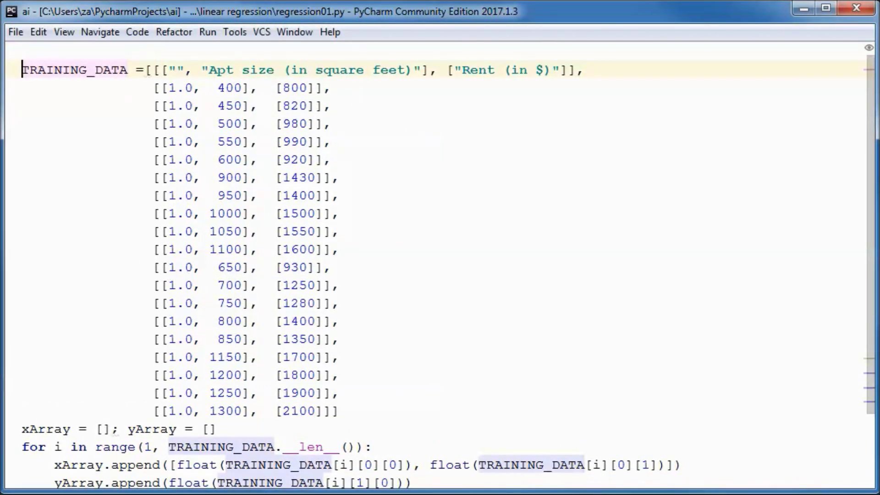
pyautogui.click(37, 83)
pyautogui.press('BackSpace')
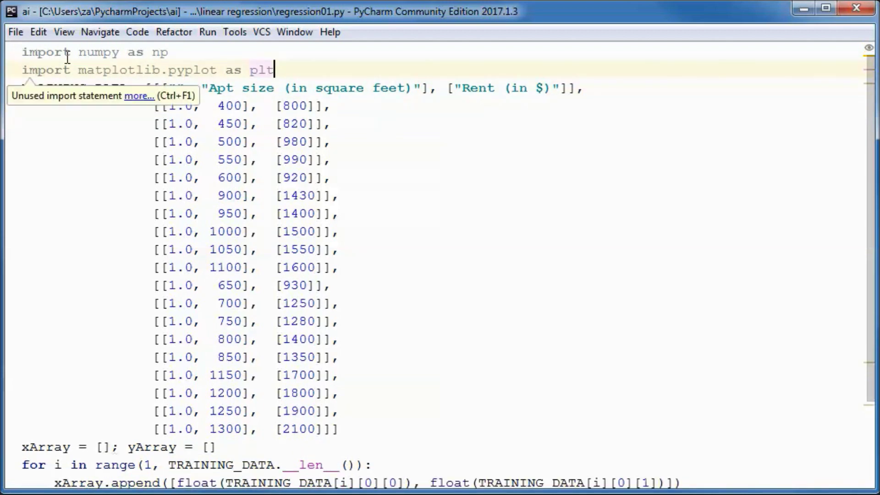
pyautogui.moveTo(871, 223); pyautogui.dragTo(870, 283)
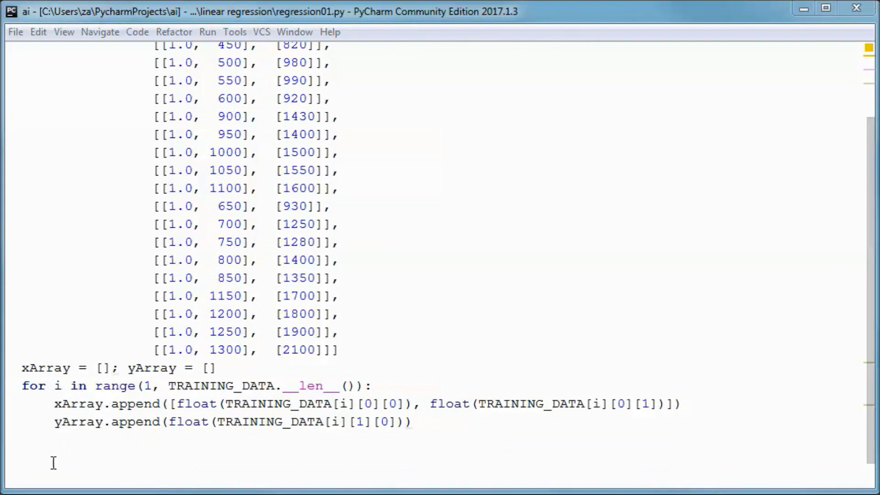
pyautogui.click(424, 422)
pyautogui.press('Return')
pyautogui.press('BackSpace')
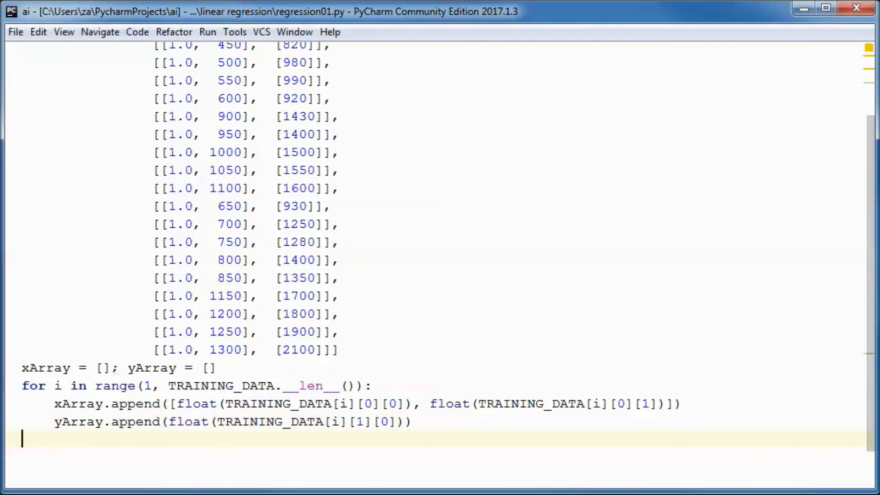
pyautogui.write('x=np.mat(xArray); y=np.mat(yArray).T')
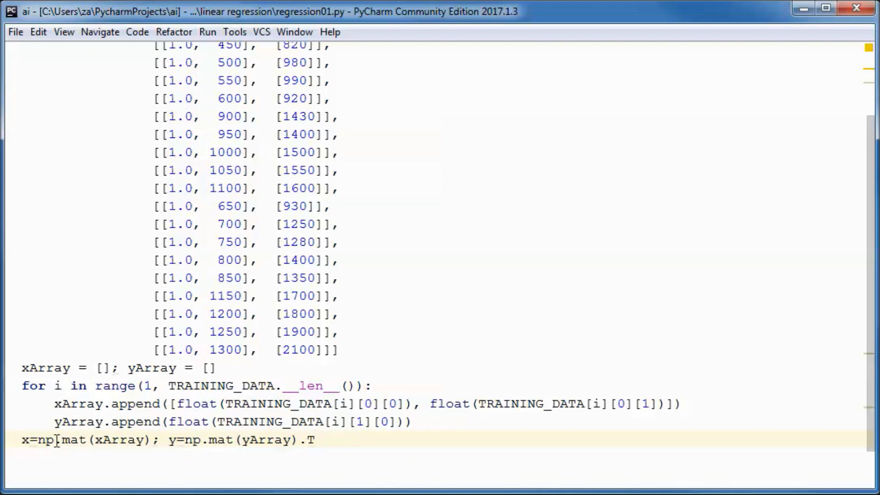
# Step: Review the x = np.mat(xArray) and y = np.mat(yArray).T conversion line
pyautogui.moveTo(39, 440); pyautogui.dragTo(94, 440)
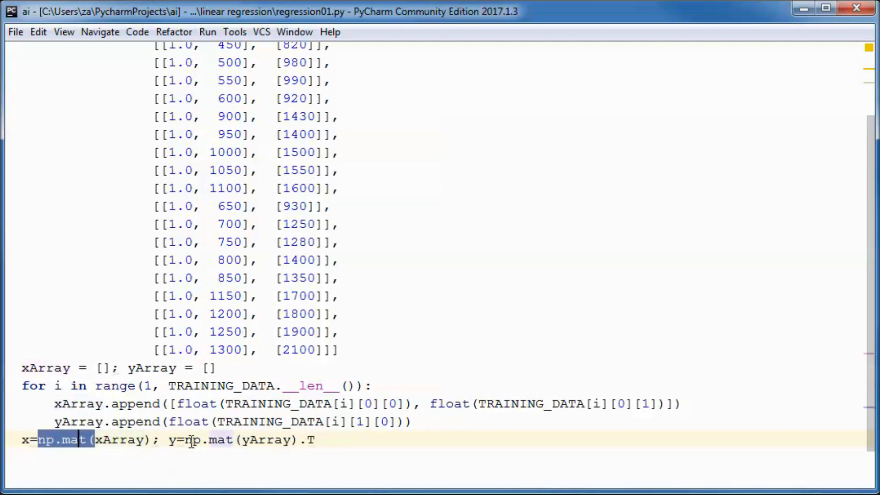
pyautogui.moveTo(184, 440); pyautogui.dragTo(234, 441)
pyautogui.click(225, 440)
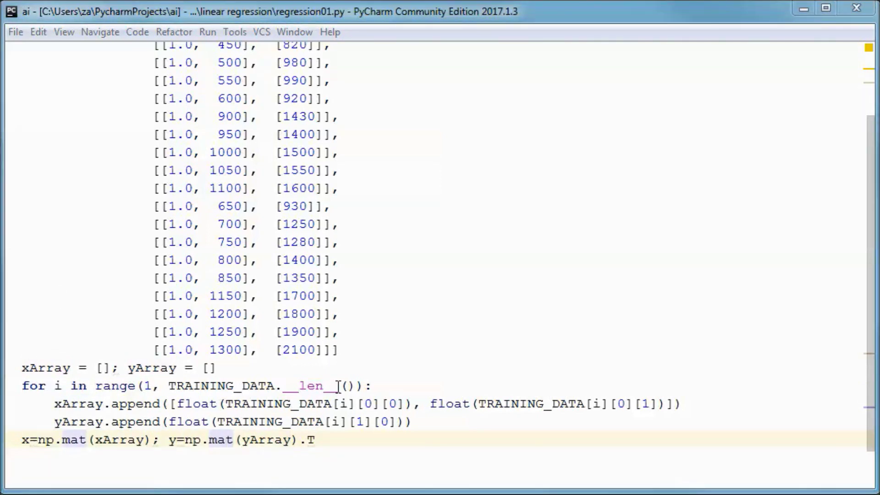
# Step: Paste the plot_data function after the training data and start a line below the conversion
pyautogui.click(354, 351)
pyautogui.press('Return')
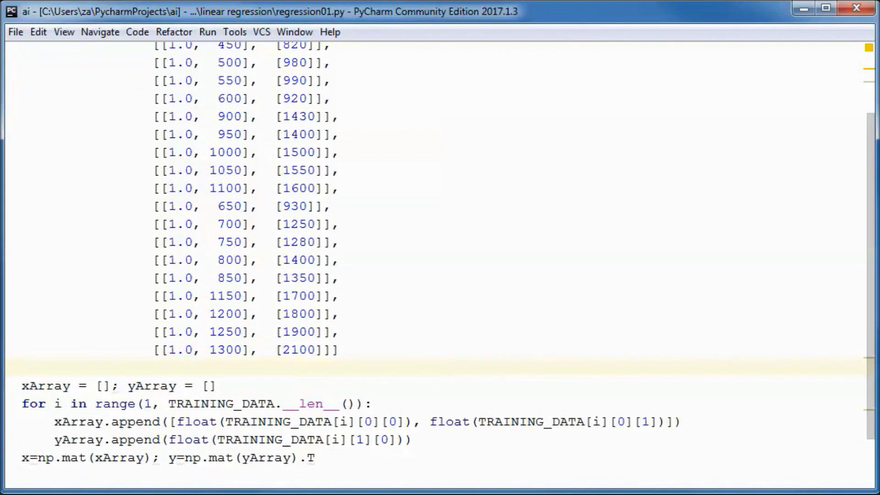
pyautogui.write('def plot_data(x, y):     ax = plt.figure().add_subplot(1, 1, 1)     plt.xlabel(TRAINING_DATA[0][0][1])     plt.ylabel(TRAINING_DATA[0][1][0])     ax.scatter(x[:, 1].flatten().getA()[0], y[:, 0].flatten().getA()[0])     return ax')
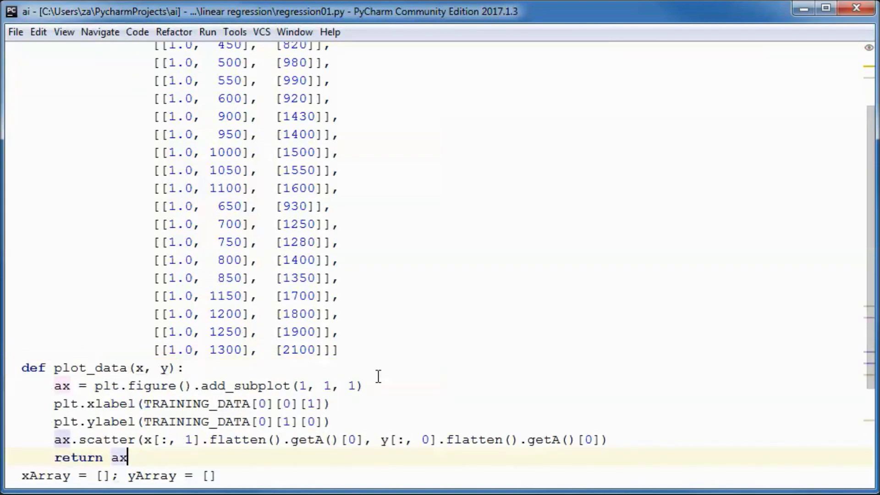
pyautogui.click(397, 416)
pyautogui.scroll(-3, 397, 415)
pyautogui.scroll(-3, 397, 413)
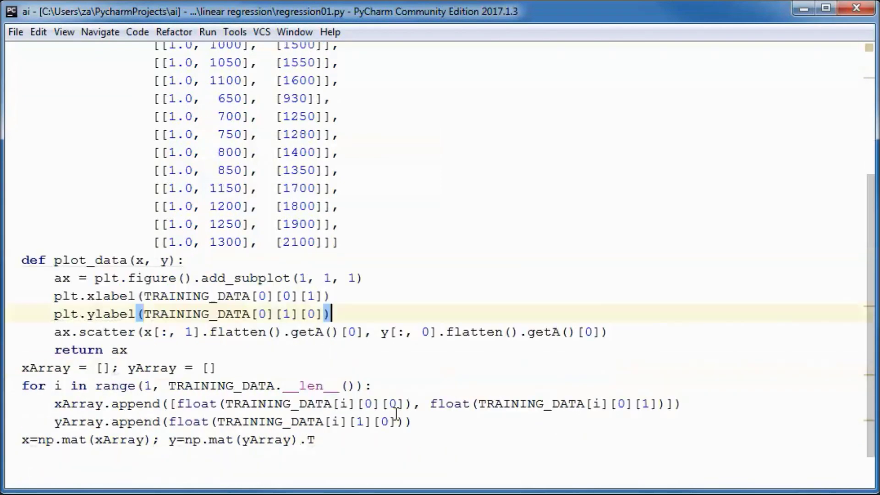
pyautogui.click(334, 441)
pyautogui.press('Return')
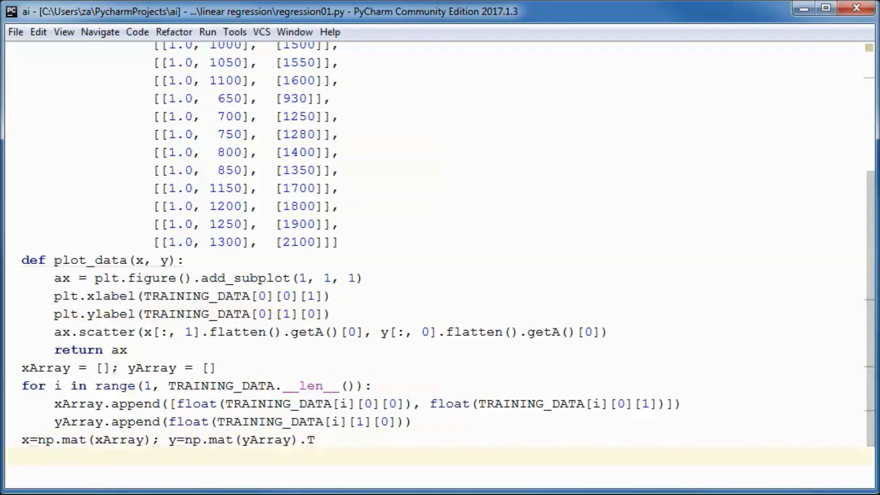
pyautogui.write('ax = plot_data(x, y)')
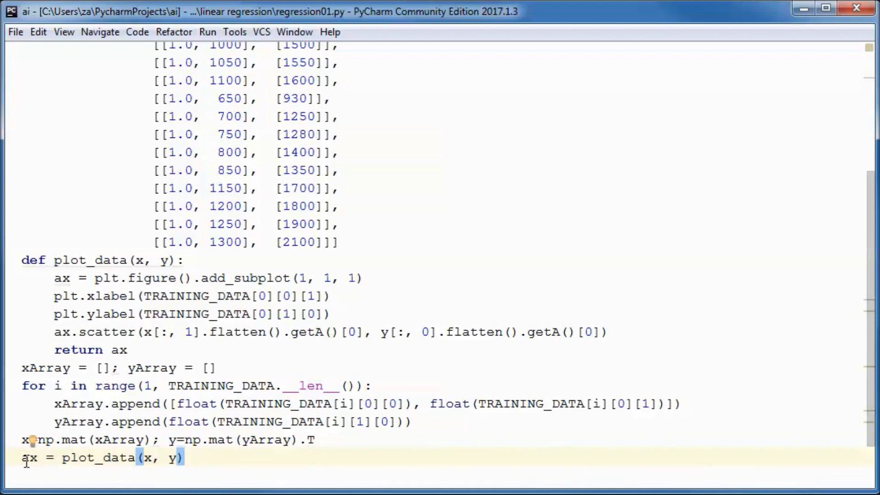
# Step: Review the new ax = plot_data(x, y) call and its arguments, then switch windows
pyautogui.moveTo(25, 463); pyautogui.dragTo(188, 466)
pyautogui.click(197, 475)
pyautogui.moveTo(145, 459); pyautogui.dragTo(176, 458)
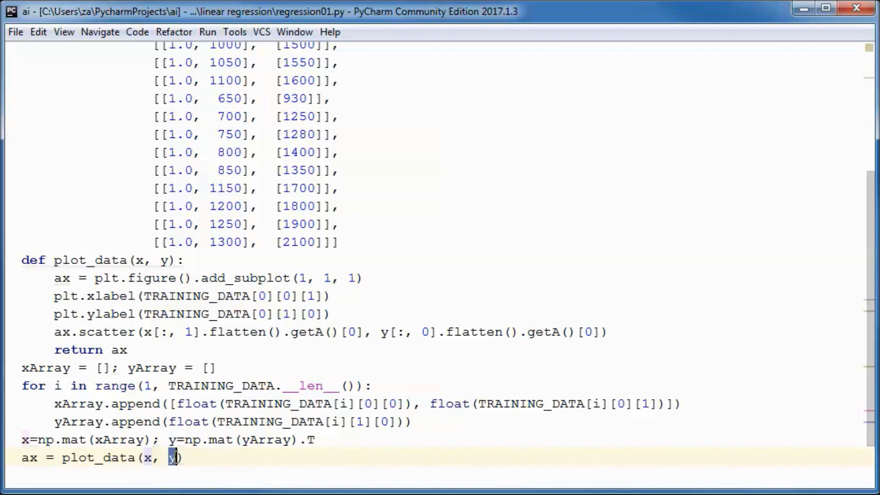
pyautogui.click(222, 466)
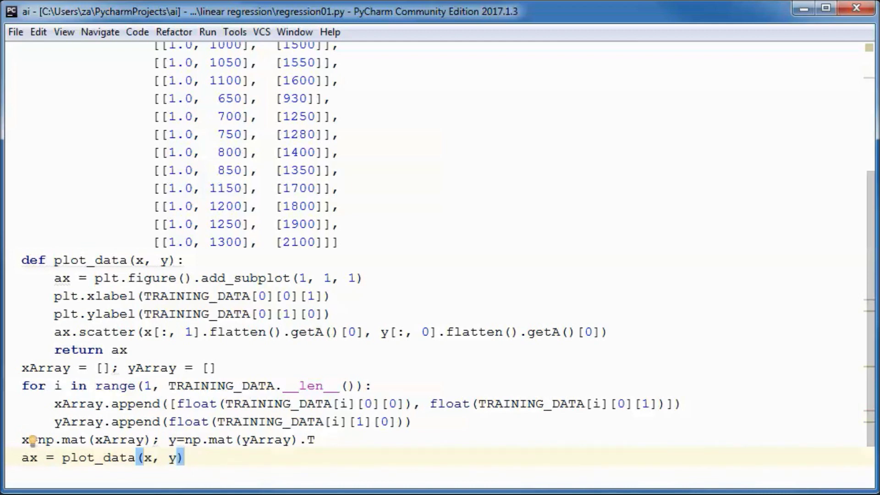
pyautogui.hotkey('alt', 'Tab')
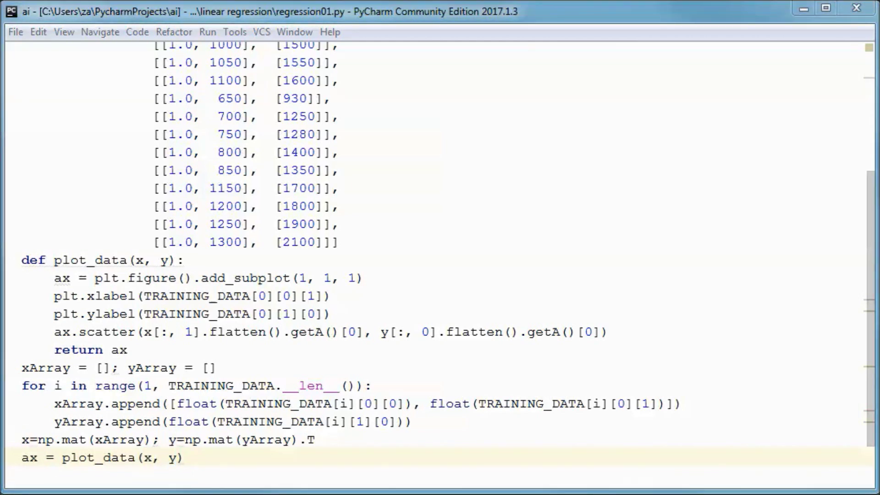
# Step: Start class LinearRegression: after the training data and bring the normal-equation slide into view
pyautogui.click(349, 249)
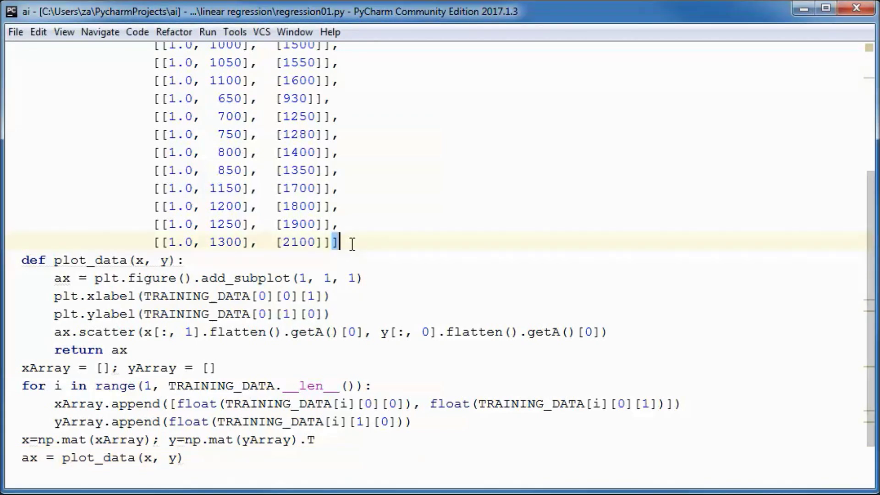
pyautogui.press('Return')
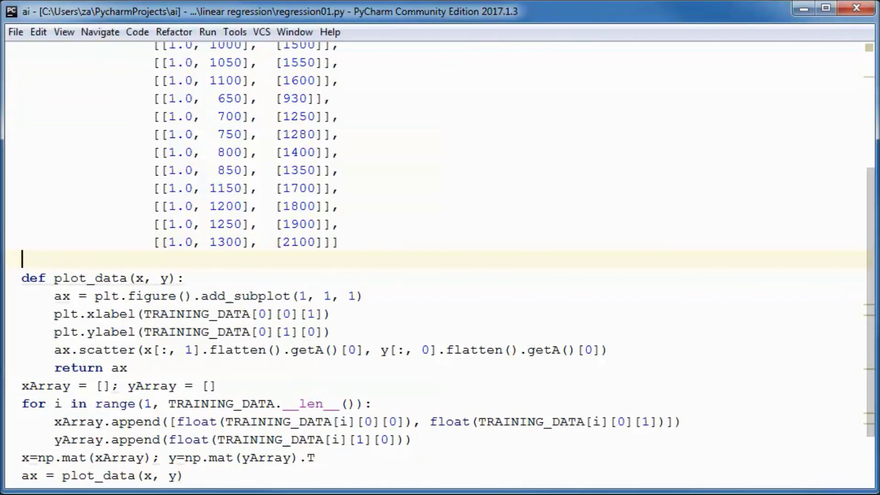
pyautogui.write('class LinearRegression:')
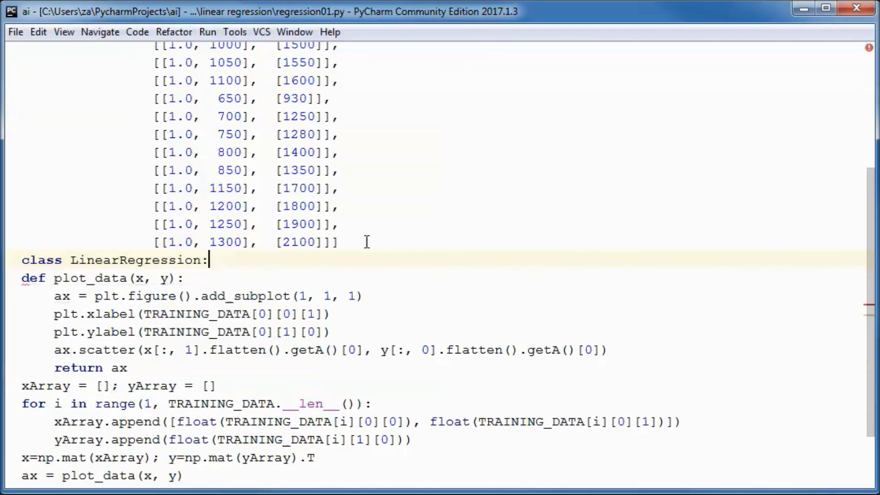
pyautogui.press('Return')
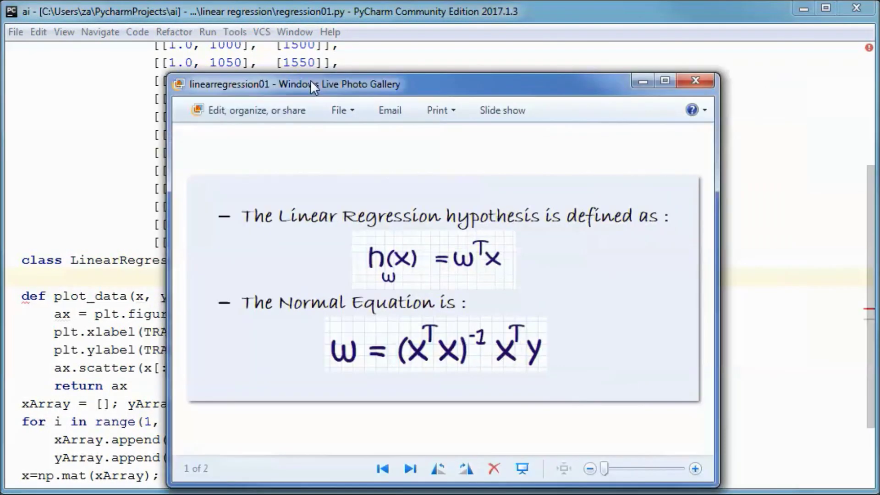
pyautogui.moveTo(310, 80); pyautogui.dragTo(346, 49)
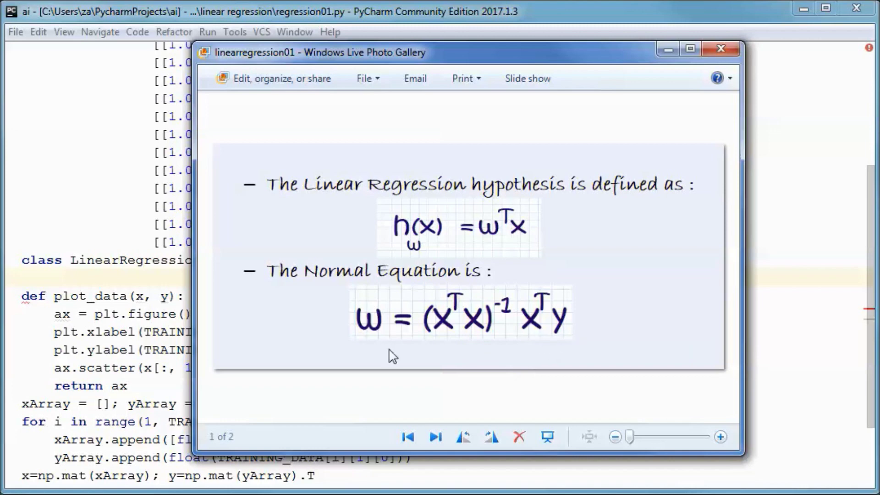
# Step: Drag the Photo Gallery slide off to the right to reveal the code
pyautogui.moveTo(355, 54); pyautogui.dragTo(879, 40)
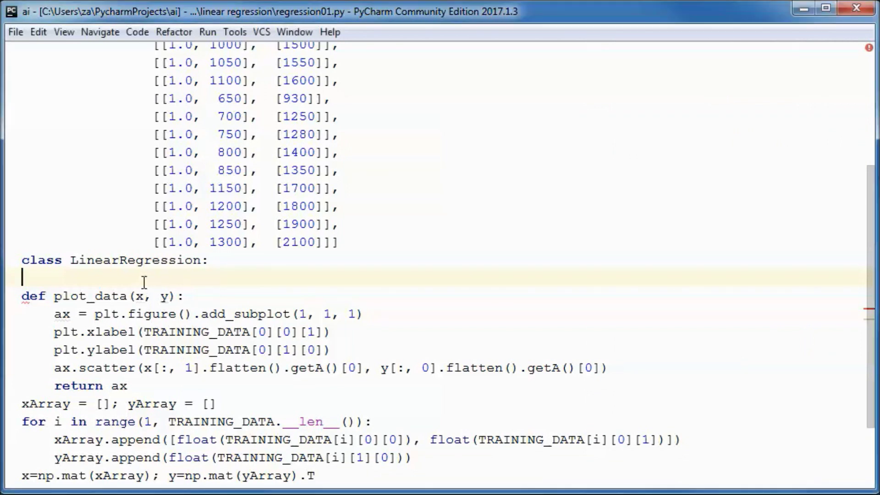
pyautogui.press('Tab')
pyautogui.write('def apply_normal_equation(self, x, y):         xTx = x.T * x         if np.linalg.det(xTx) == 0.0: raise(Exception("no inverse (singular matrix)"))         else: return xTx.I * (x.T * y)')
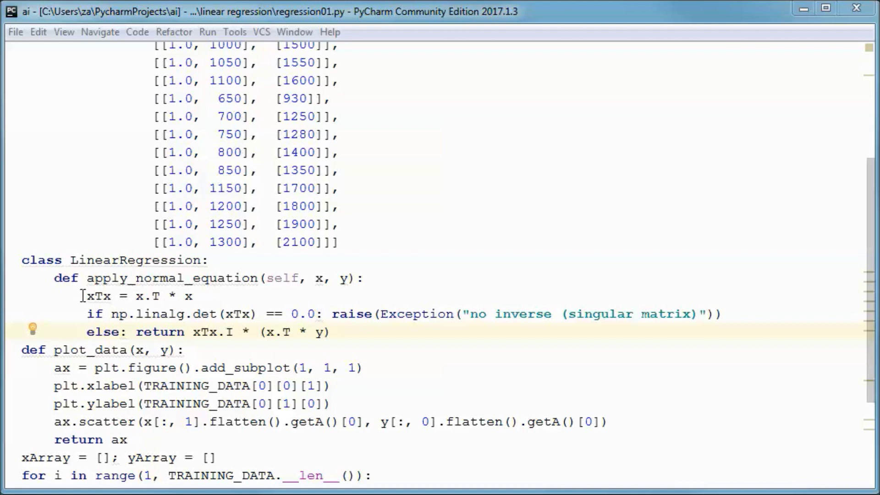
pyautogui.moveTo(82, 295); pyautogui.dragTo(204, 289)
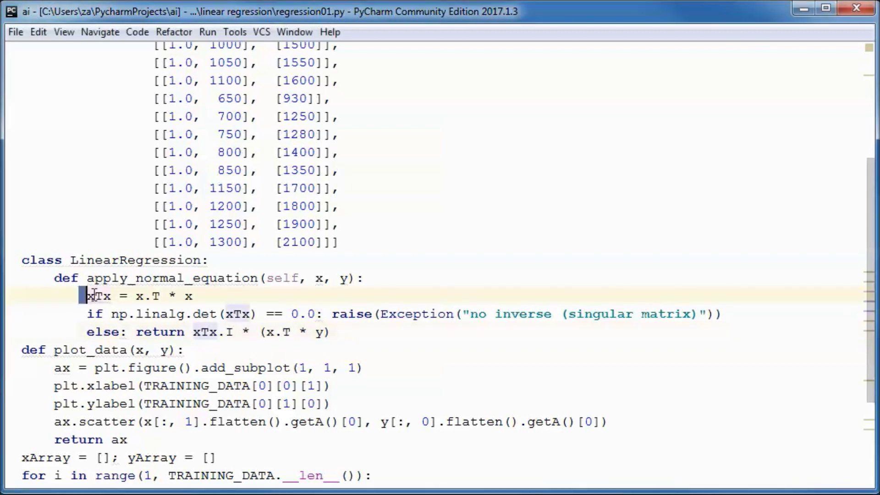
pyautogui.click(224, 296)
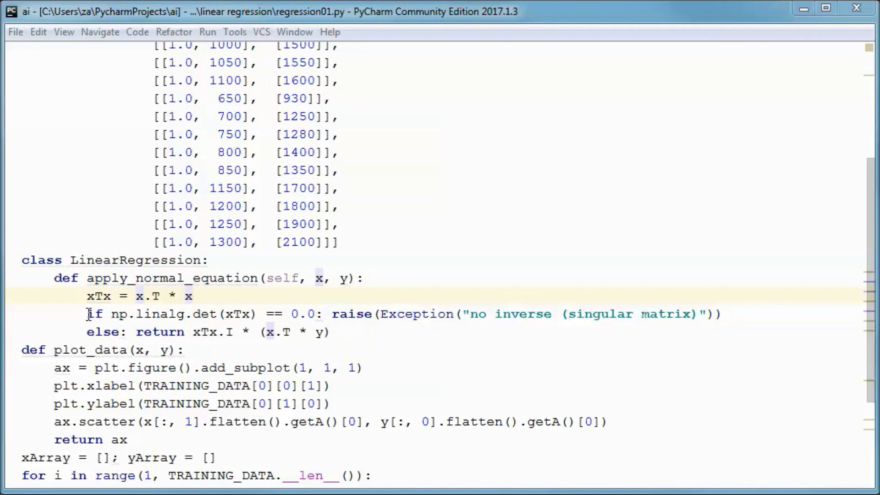
pyautogui.moveTo(89, 314); pyautogui.dragTo(319, 313)
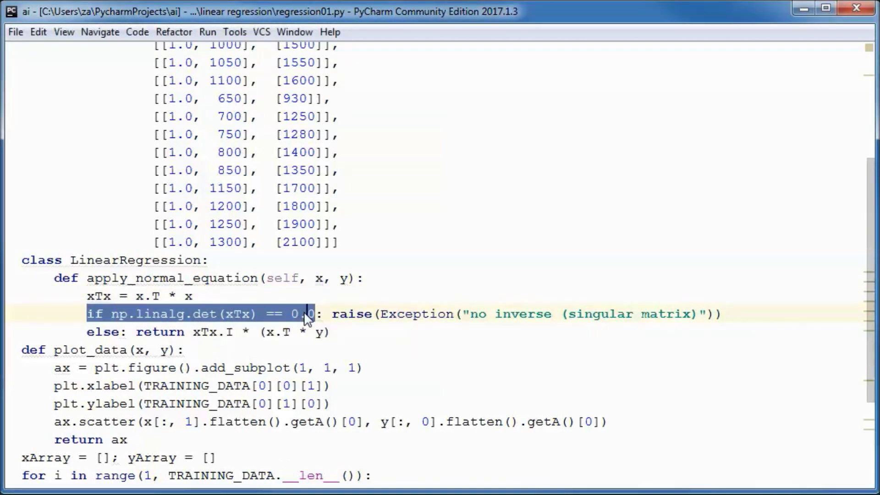
pyautogui.click(307, 315)
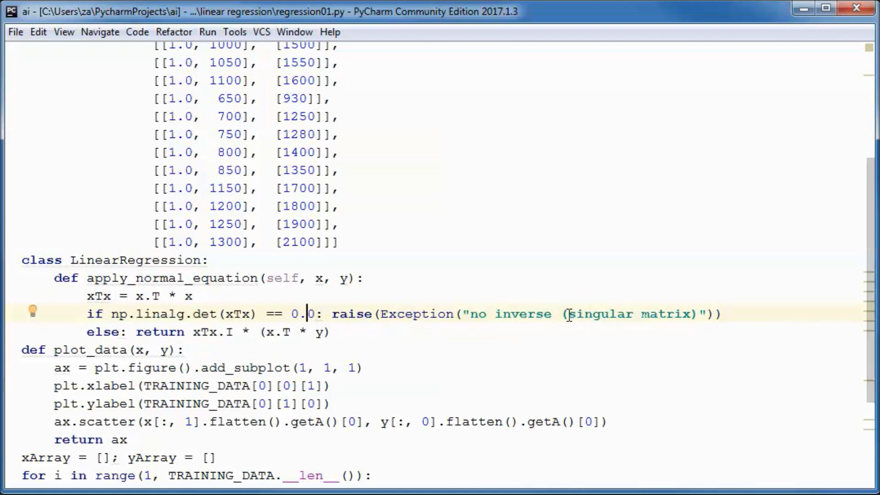
pyautogui.moveTo(568, 314); pyautogui.dragTo(688, 313)
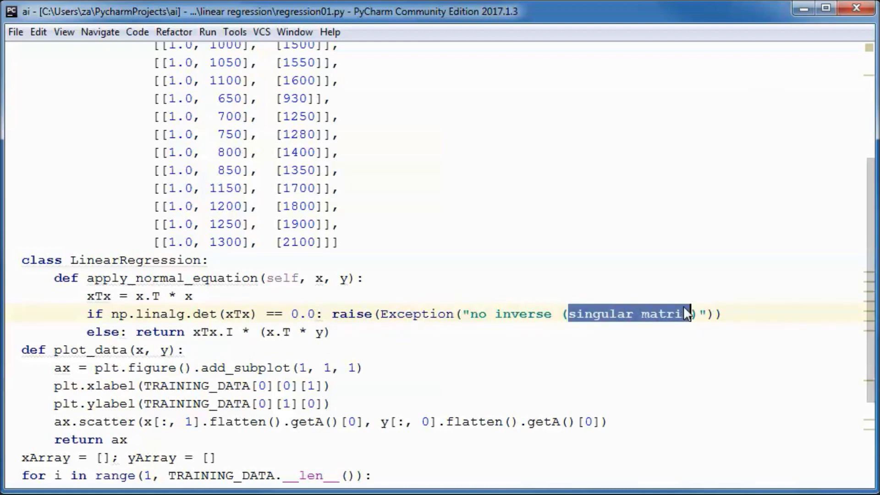
pyautogui.click(658, 314)
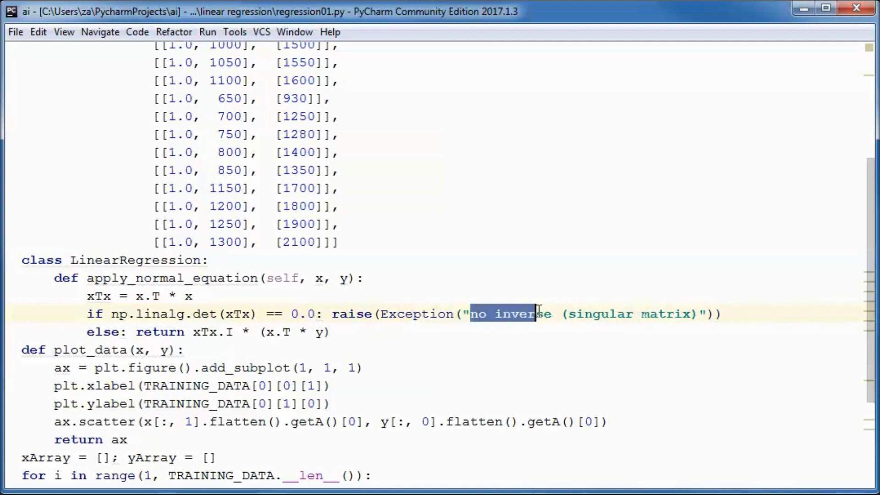
pyautogui.moveTo(471, 314); pyautogui.dragTo(561, 314)
pyautogui.click(608, 314)
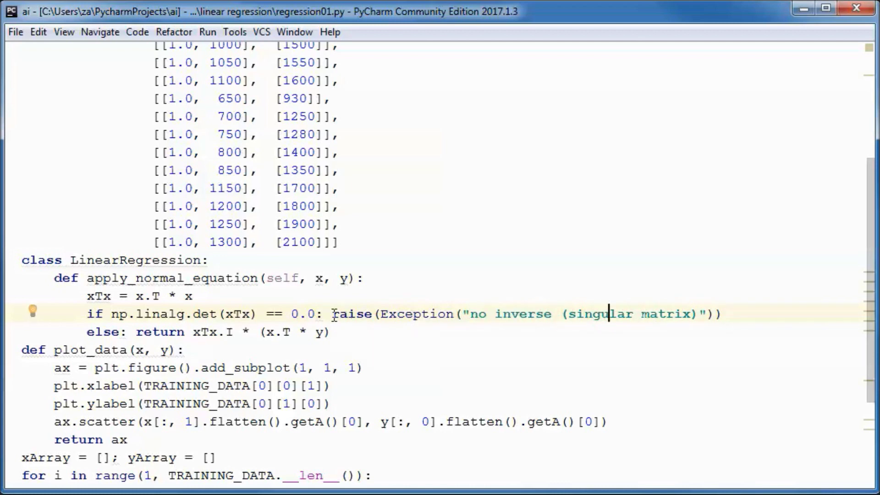
pyautogui.moveTo(332, 315); pyautogui.dragTo(720, 314)
pyautogui.click(675, 314)
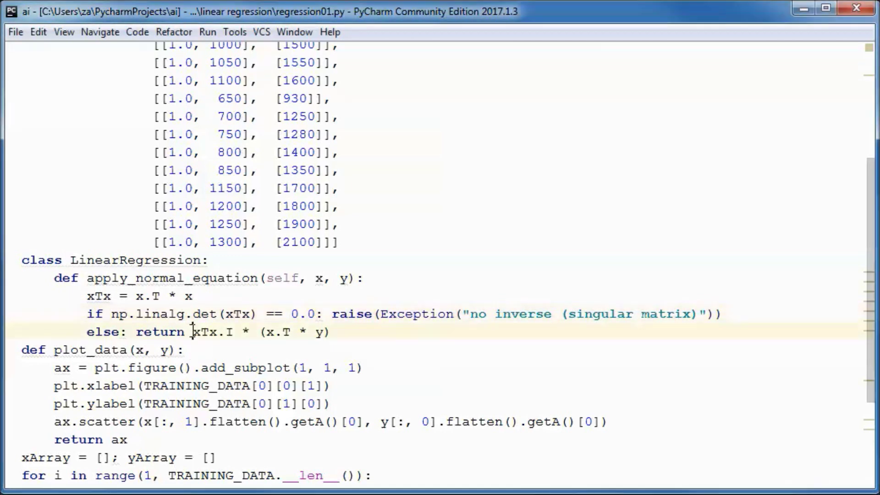
pyautogui.moveTo(193, 331); pyautogui.dragTo(235, 331)
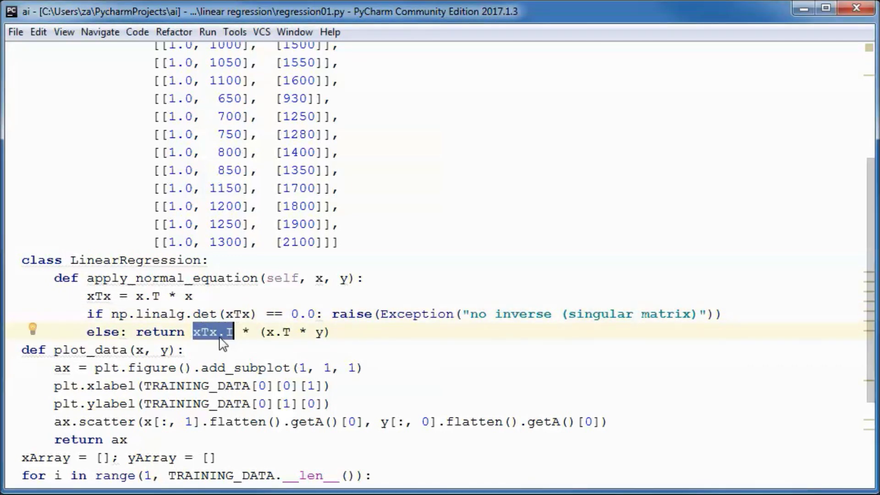
pyautogui.click(217, 332)
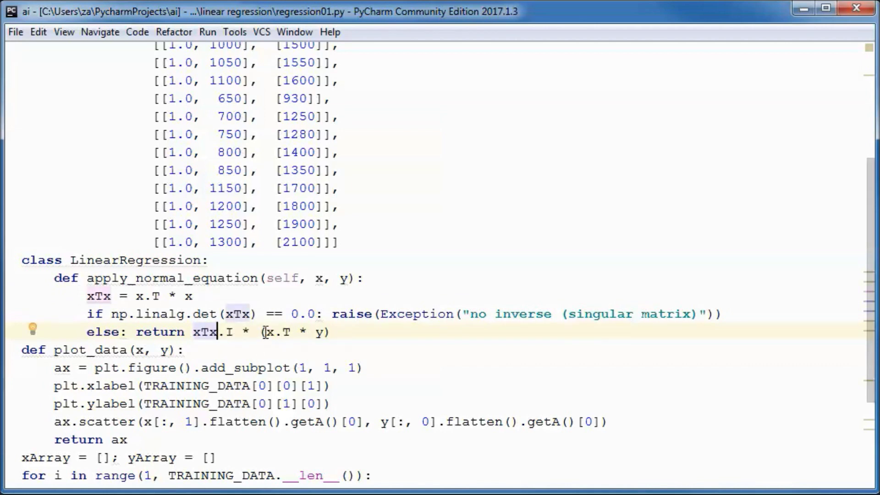
pyautogui.moveTo(265, 332); pyautogui.dragTo(325, 332)
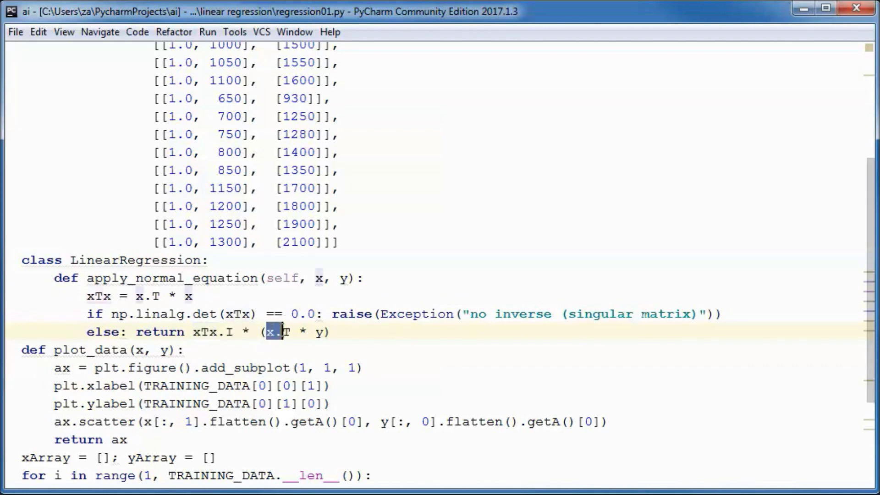
pyautogui.click(347, 331)
pyautogui.moveTo(135, 332); pyautogui.dragTo(337, 332)
pyautogui.click(382, 335)
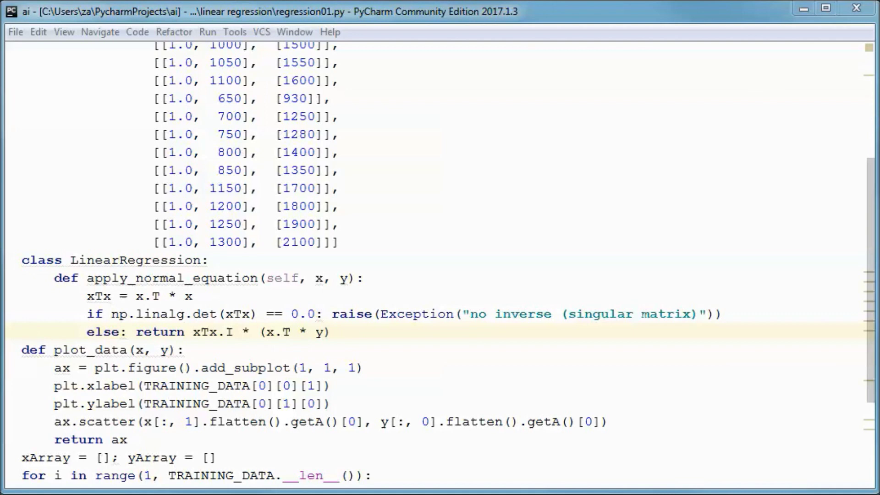
# Step: Write __init__(self, x, y) storing self.apply_normal_equation(x, y) in self._w and check parameter usages
pyautogui.click(218, 261)
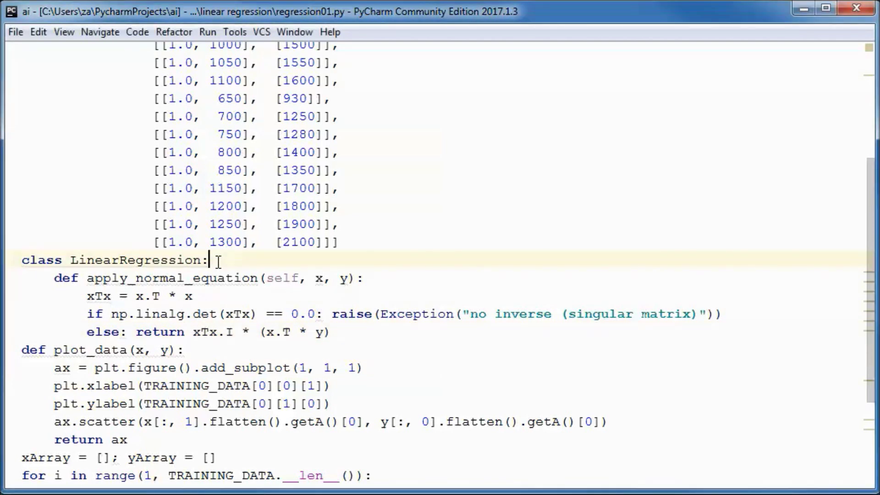
pyautogui.press('Return')
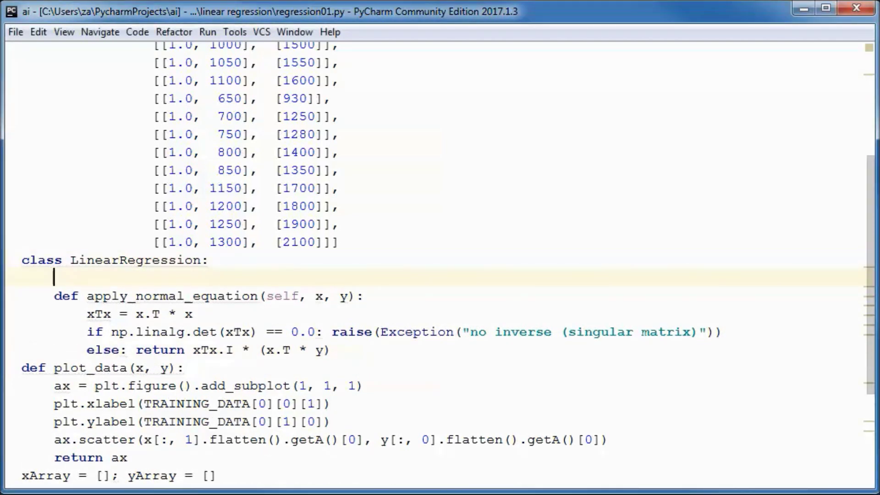
pyautogui.write('def __init__(self, x, y):')
pyautogui.press('Return')
pyautogui.write('self._w = self.apply_normal_equation(x, y)')
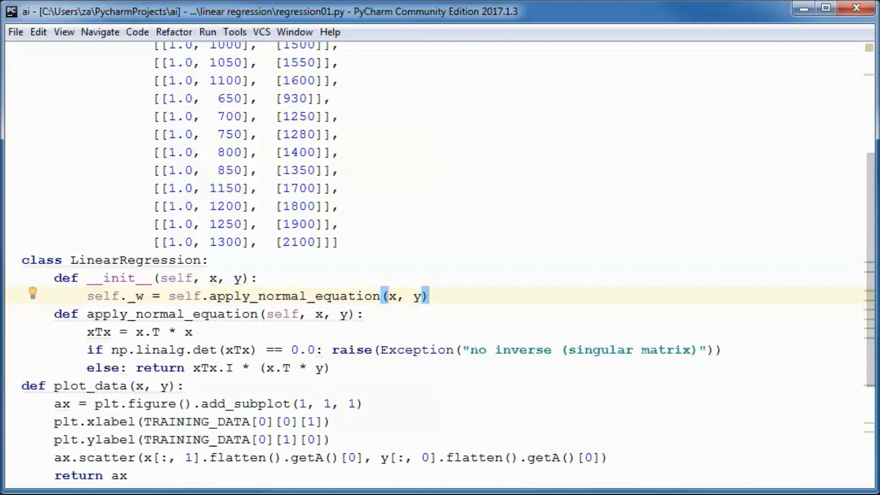
pyautogui.click(394, 296)
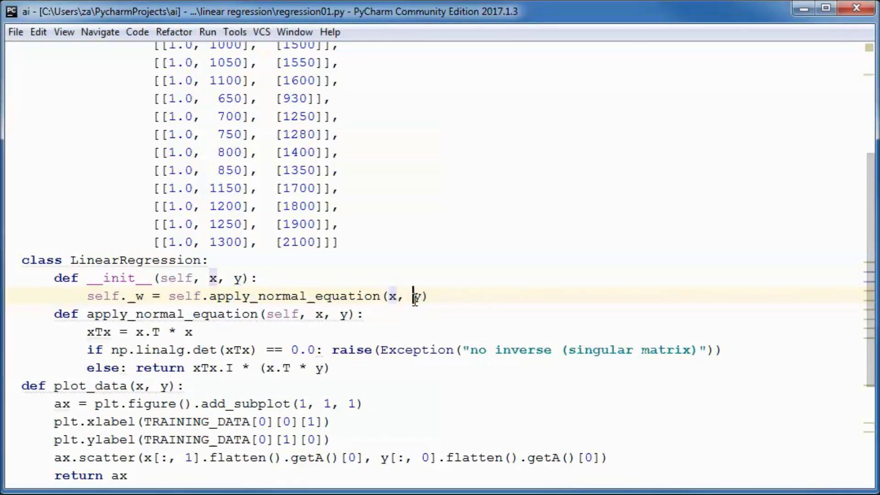
pyautogui.click(417, 297)
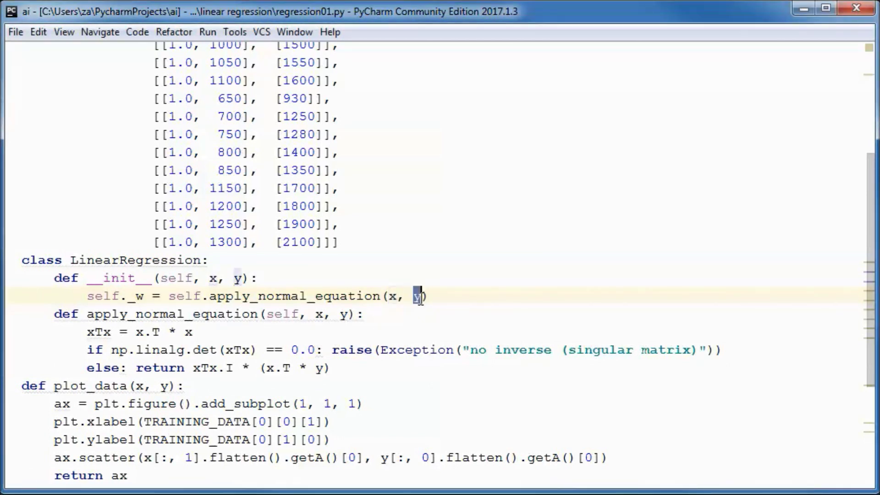
pyautogui.click(142, 296)
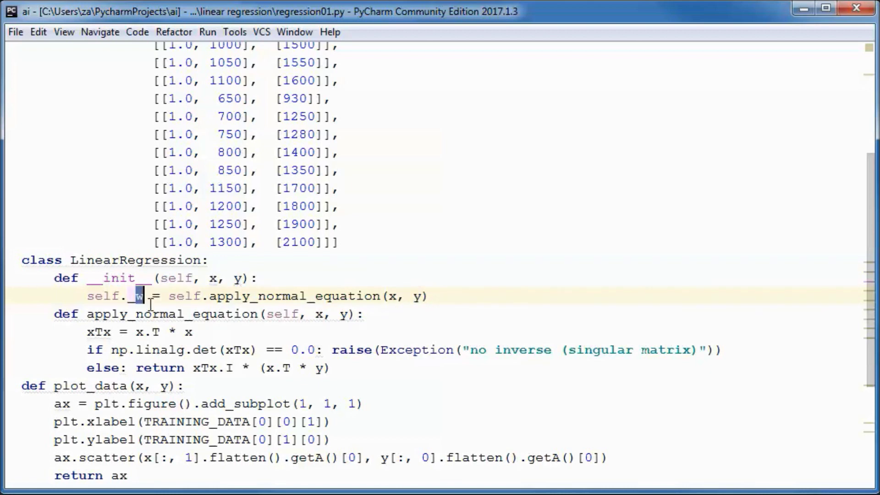
pyautogui.click(176, 297)
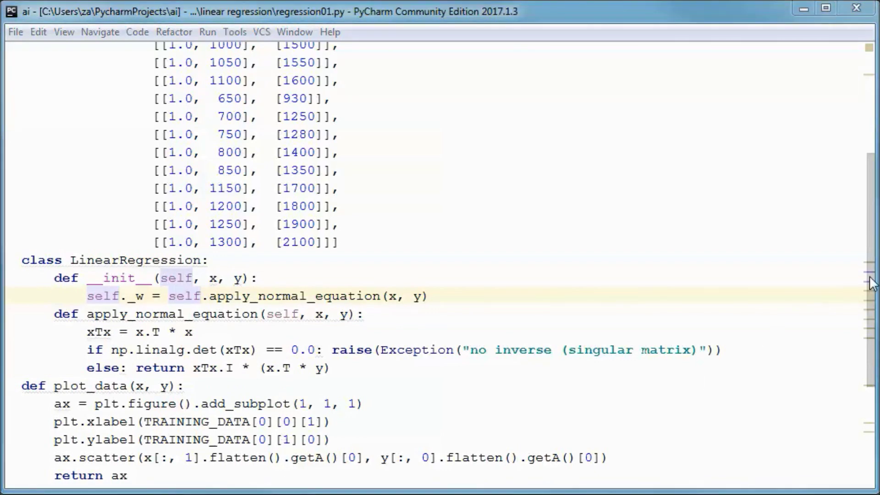
pyautogui.moveTo(870, 282); pyautogui.dragTo(869, 378)
# Step: After the plot_data call, start a try block creating lr = LinearRegression(x, y)
pyautogui.click(37, 422)
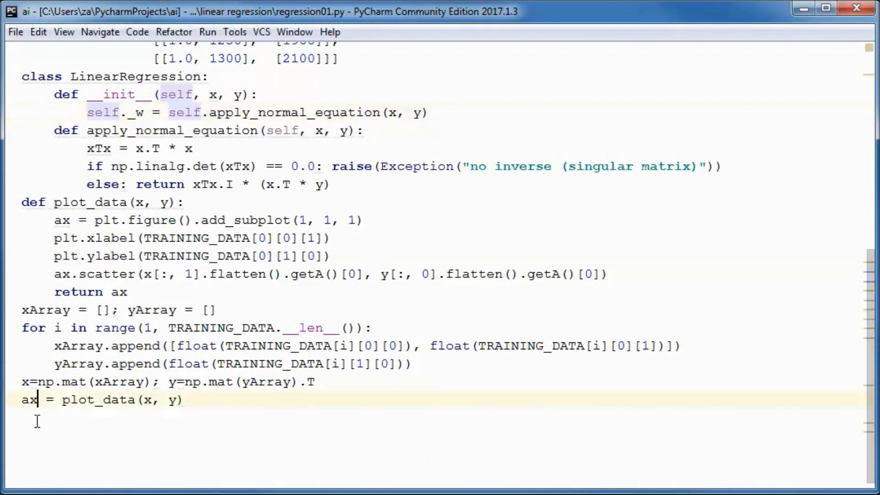
pyautogui.click(205, 400)
pyautogui.press('Return')
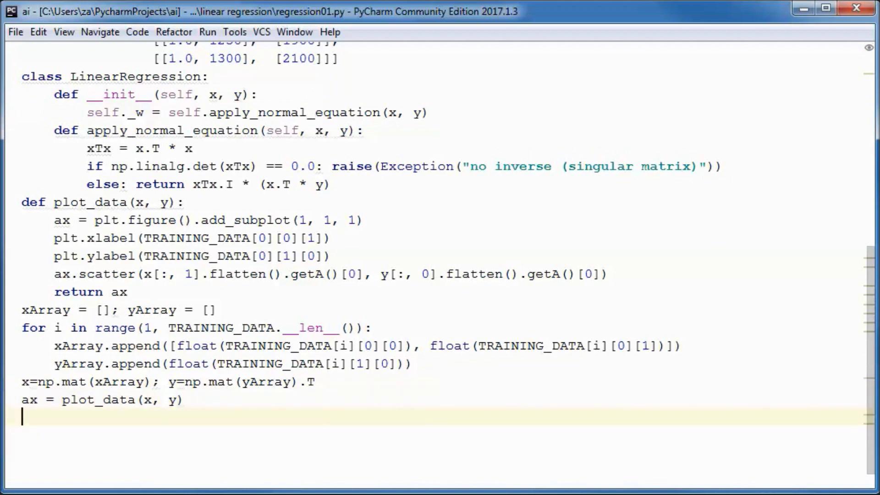
pyautogui.write('try:')
pyautogui.press('Return')
pyautogui.write('lr = LinearRegression(x, y)')
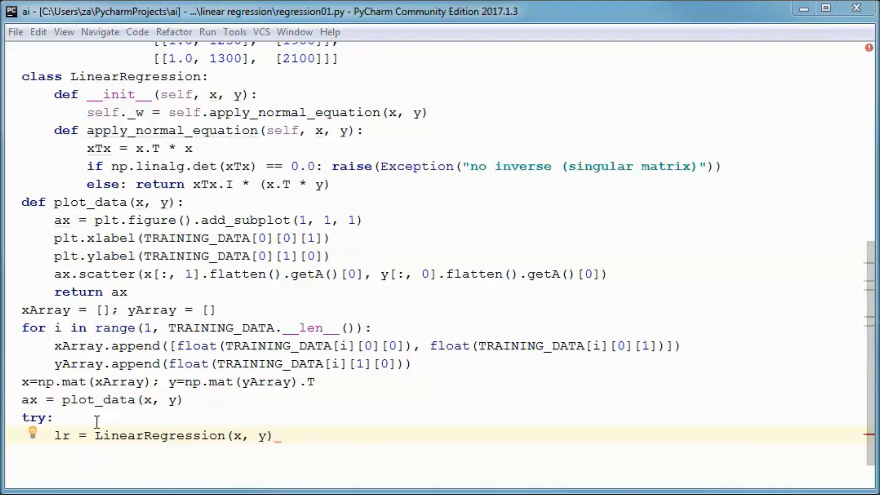
pyautogui.moveTo(93, 436); pyautogui.dragTo(285, 431)
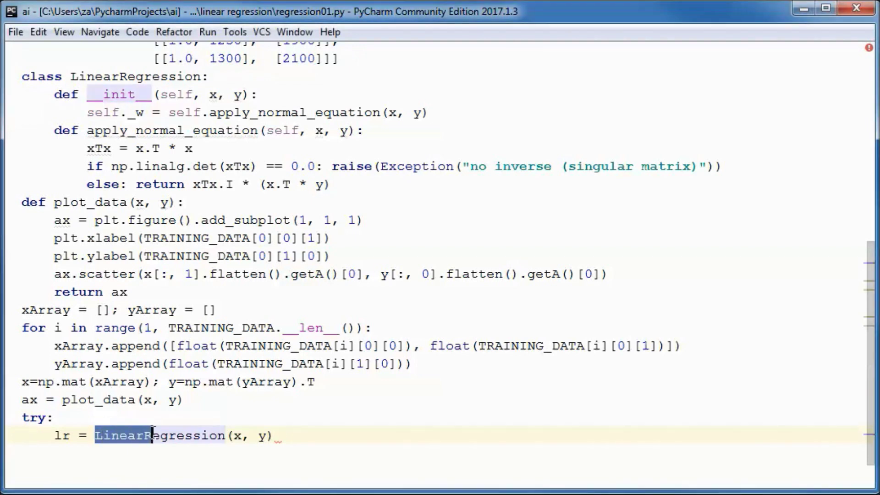
pyautogui.click(284, 431)
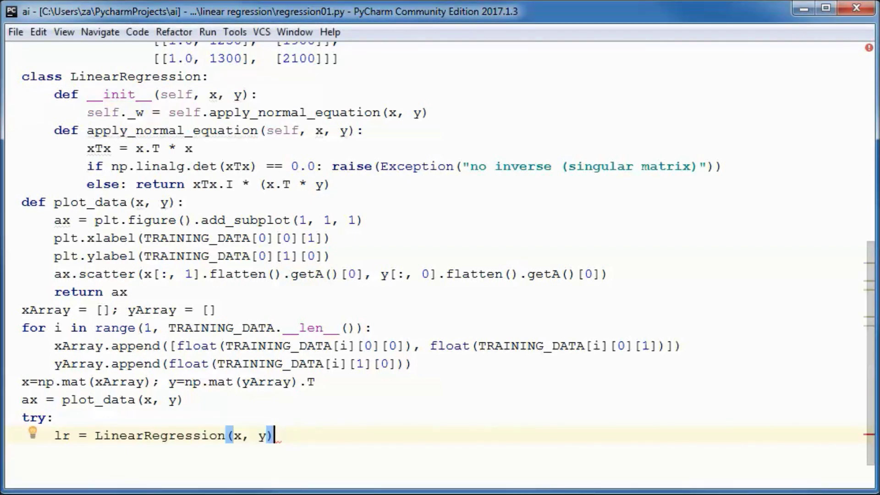
# Step: Add an except Exception as e clause that prints the exception
pyautogui.click(284, 436)
pyautogui.press('Return')
pyautogui.press('BackSpace')
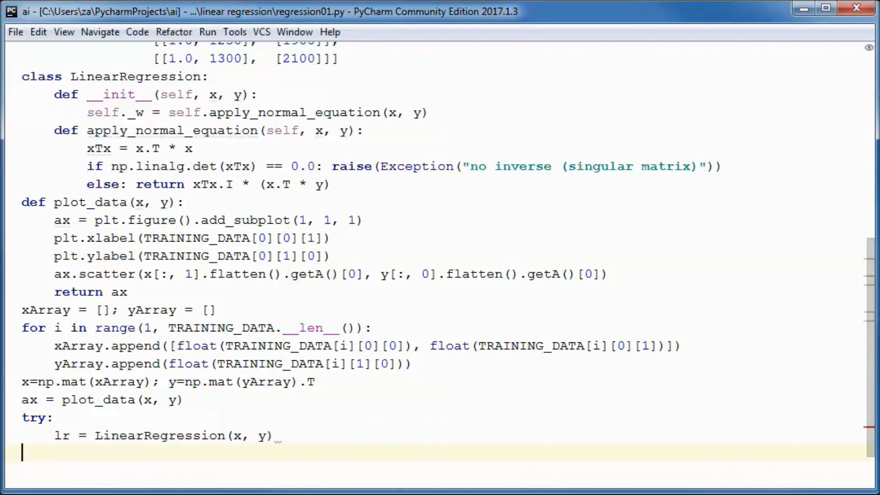
pyautogui.write('except Exception as e: print(e)')
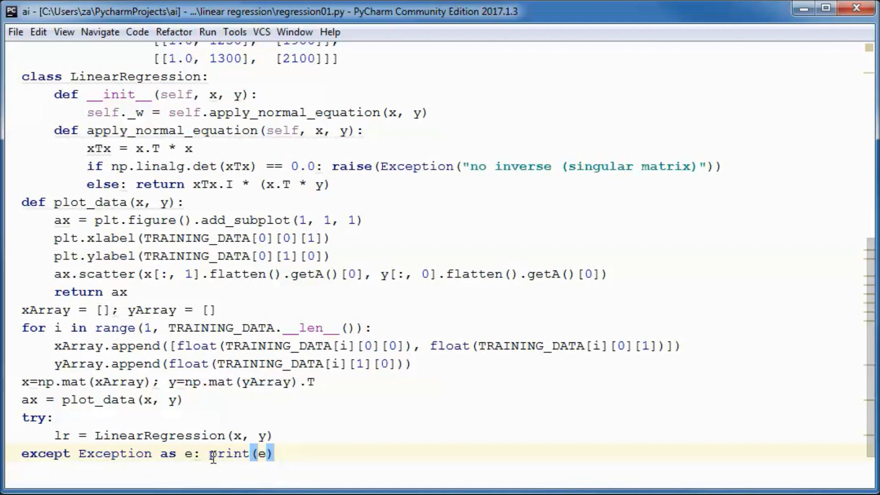
pyautogui.moveTo(209, 454); pyautogui.dragTo(307, 451)
pyautogui.click(306, 452)
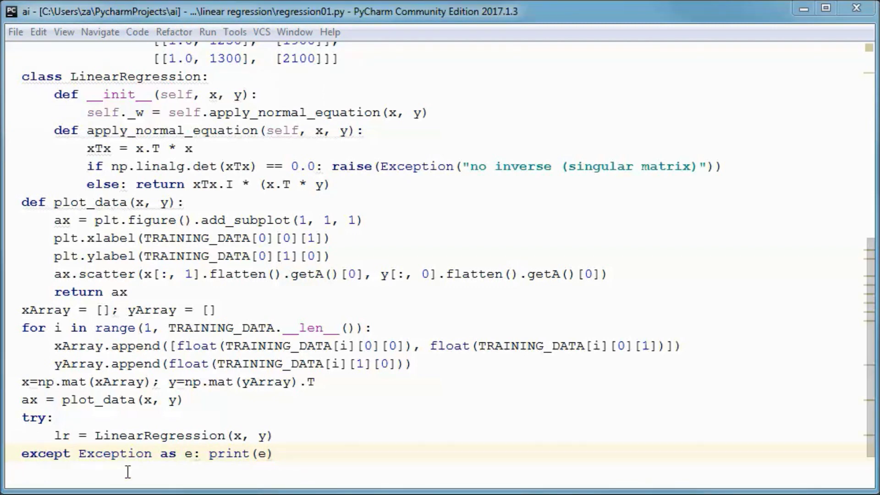
pyautogui.click(352, 182)
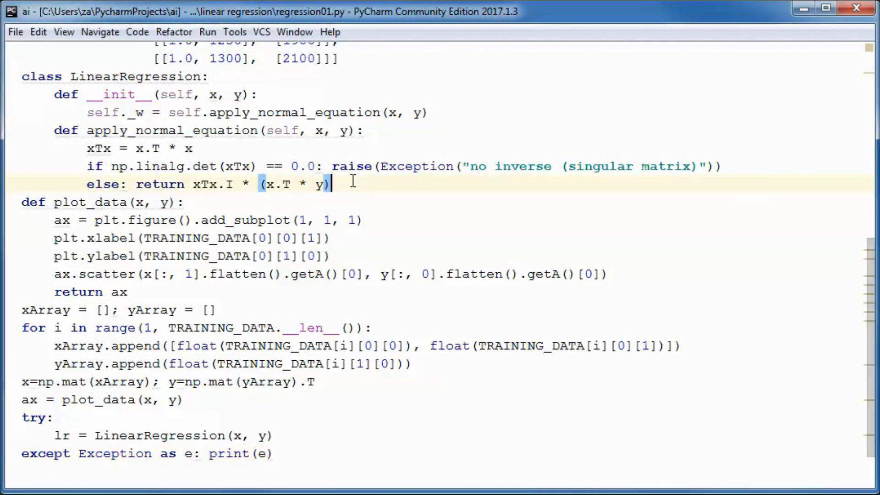
# Step: Paste the one-line estimate_rent(entry) method into the LinearRegression class
pyautogui.press('Return')
pyautogui.press('BackSpace')
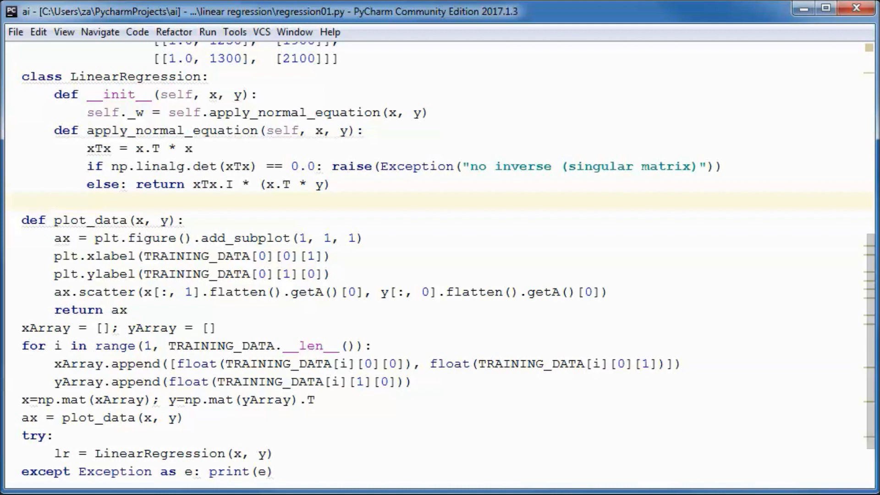
pyautogui.write('def estimate_rent(self, entry):         return [1.0, float(entry)] * self._w')
pyautogui.click(86, 165)
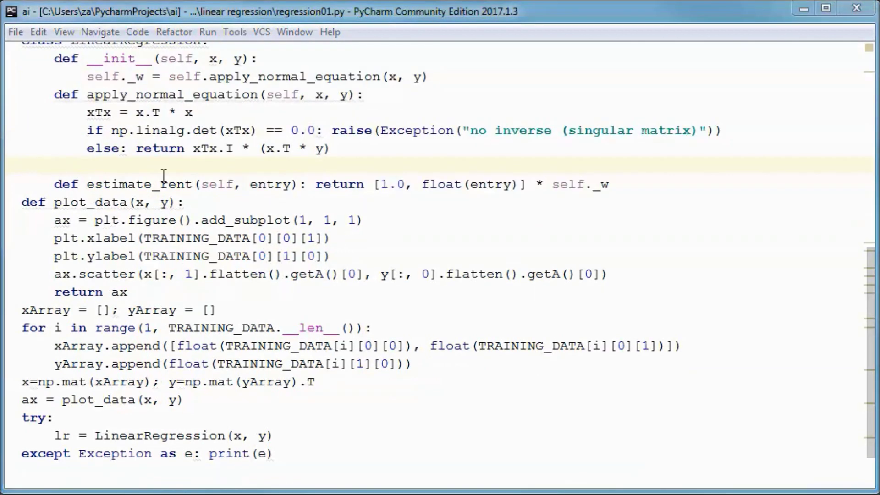
pyautogui.press('BackSpace')
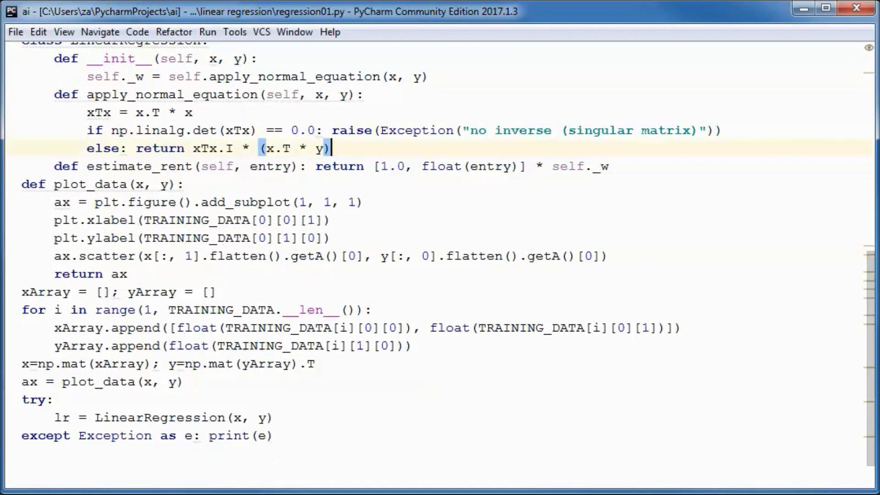
pyautogui.click(251, 167)
pyautogui.moveTo(250, 167); pyautogui.dragTo(286, 165)
pyautogui.click(340, 166)
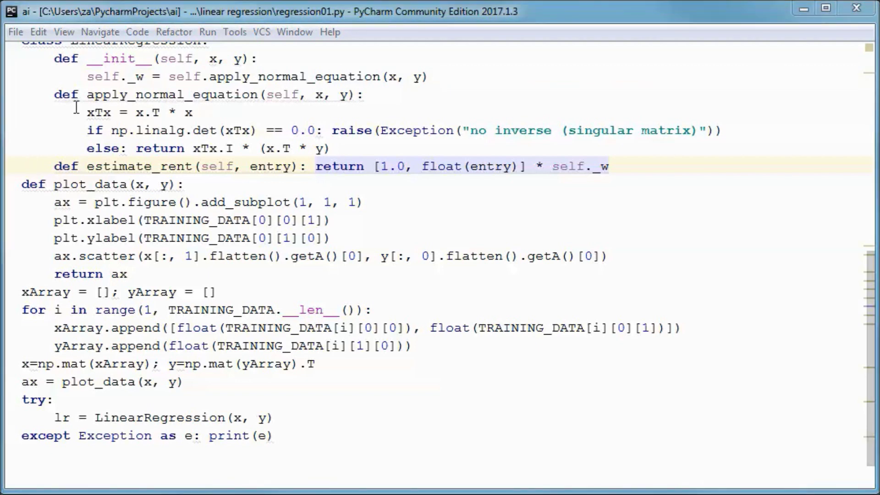
# Step: Store self._estimate as x * self._w in the constructor
pyautogui.click(445, 74)
pyautogui.press('Return')
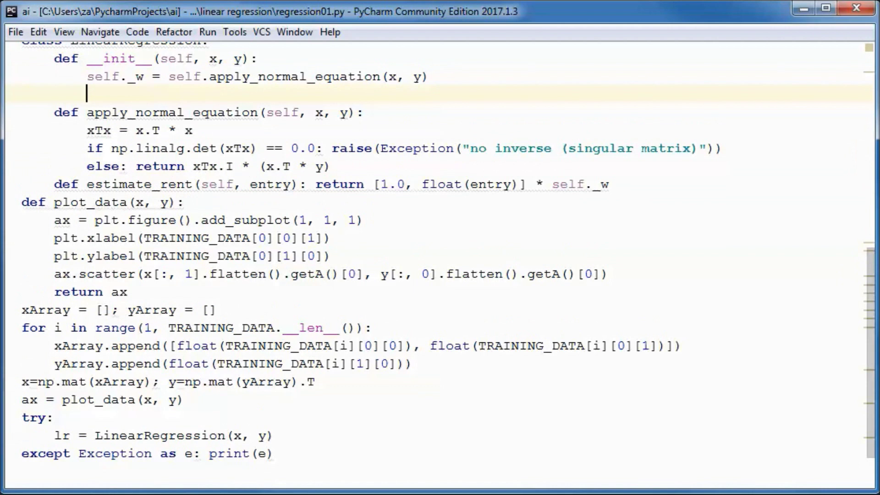
pyautogui.write('x.sort(0)')
pyautogui.press('Return')
pyautogui.write('self._estimate = x * self._w')
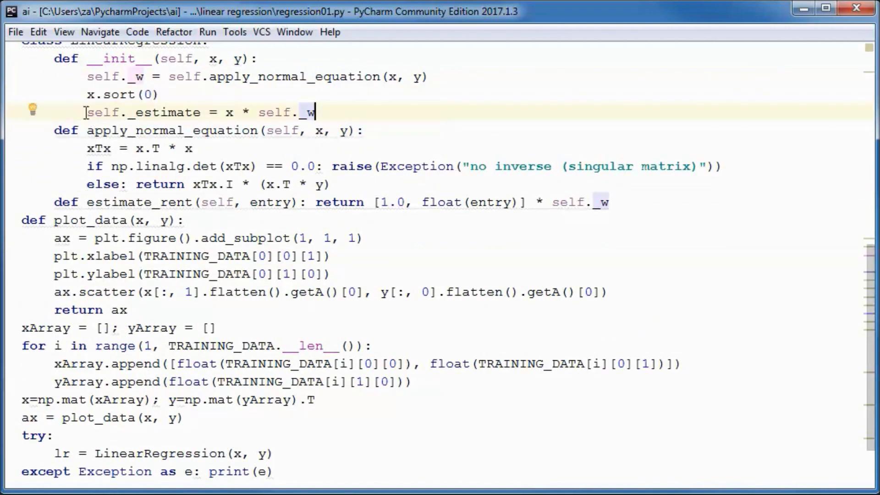
pyautogui.moveTo(88, 113); pyautogui.dragTo(205, 113)
pyautogui.click(261, 112)
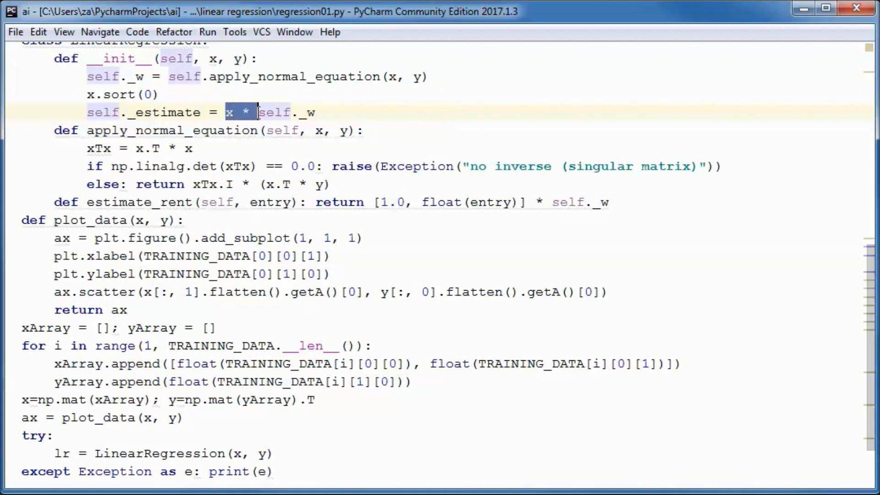
pyautogui.moveTo(227, 113); pyautogui.dragTo(330, 112)
pyautogui.click(339, 112)
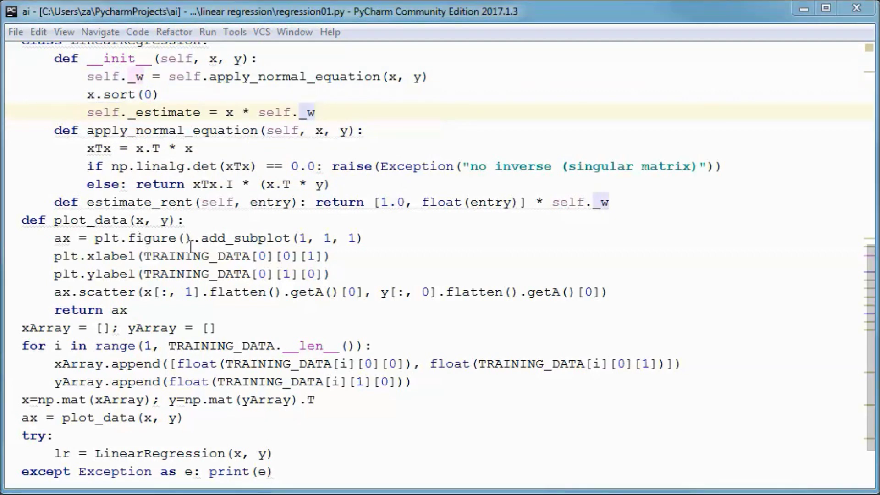
# Step: Paste the get_estimate and get_w accessor methods after estimate_rent
pyautogui.click(609, 202)
pyautogui.press('Return')
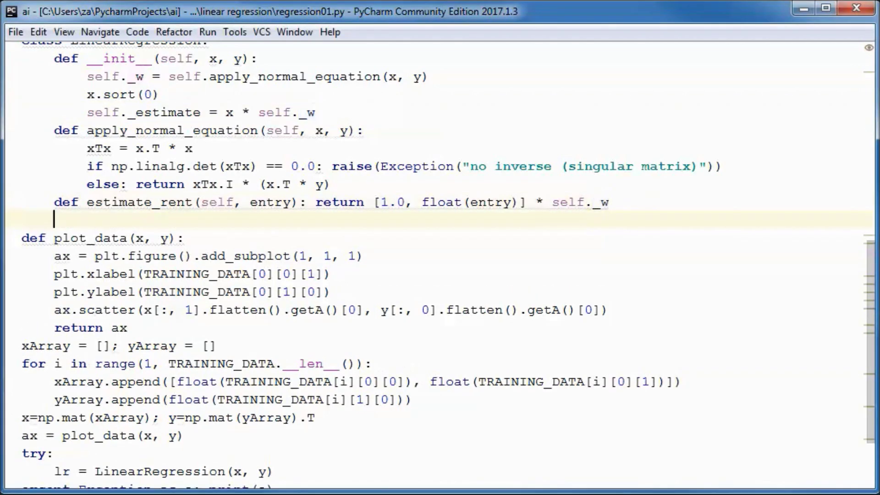
pyautogui.write('def get_estimate(self):         return self._estimate      def get_w(self):         return self._w')
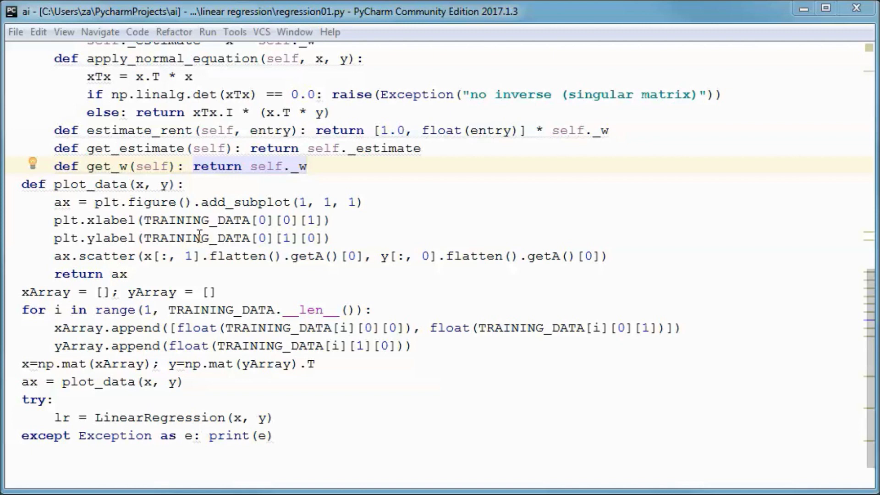
pyautogui.moveTo(88, 149); pyautogui.dragTo(432, 148)
pyautogui.click(466, 148)
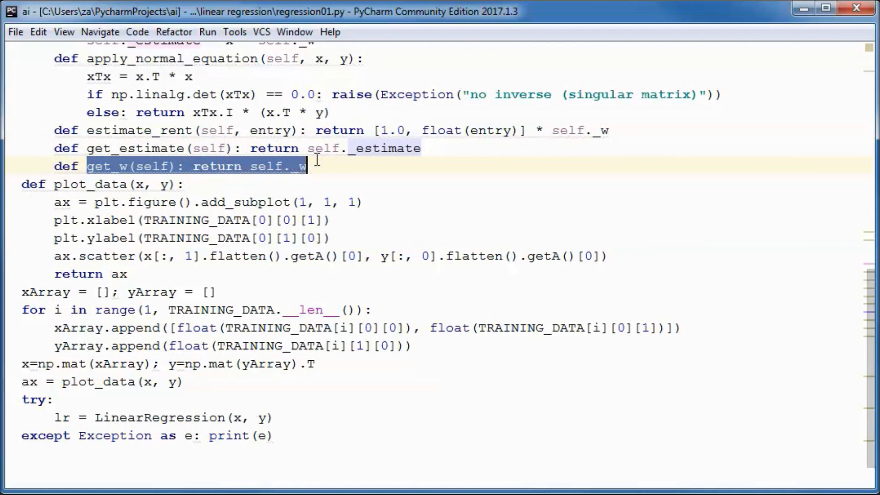
pyautogui.moveTo(89, 167); pyautogui.dragTo(335, 167)
pyautogui.click(335, 166)
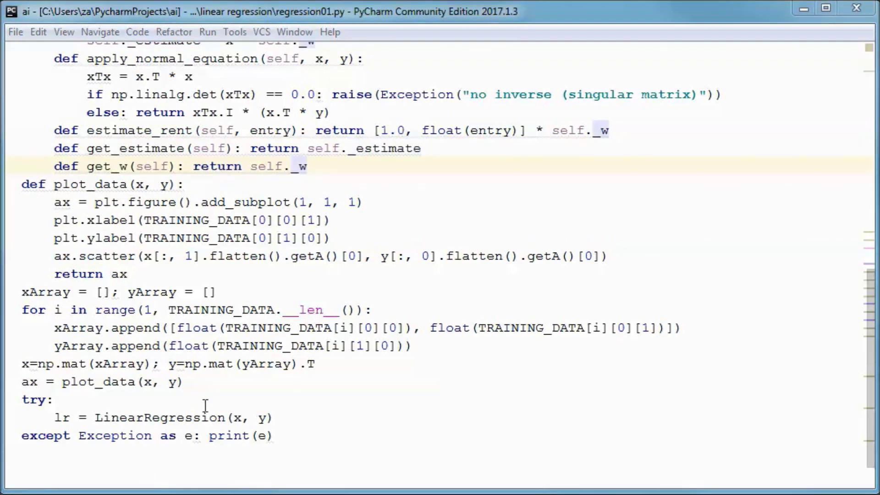
# Step: In the try block, plot lr.get_estimate() against x[:, 1], print 'Close display window to proceed', and call plt.show()
pyautogui.click(279, 417)
pyautogui.press('Return')
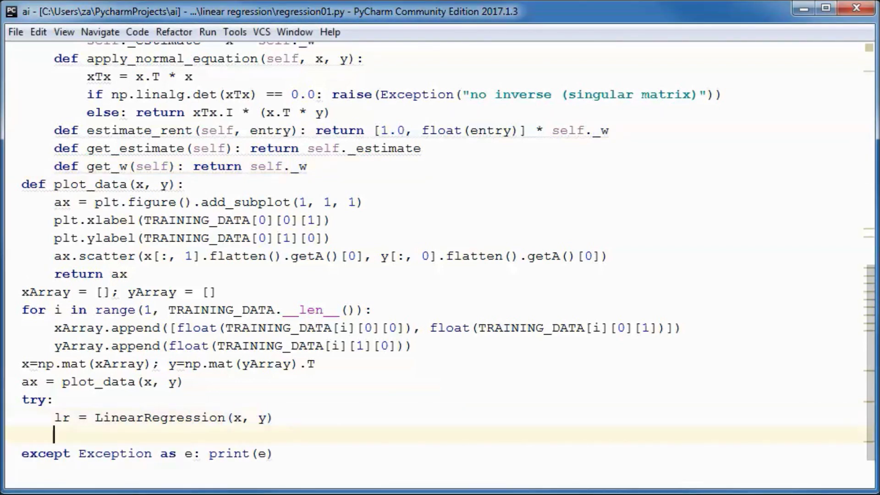
pyautogui.write('ax.plot(x[:, 1], lr.get_estimate())')
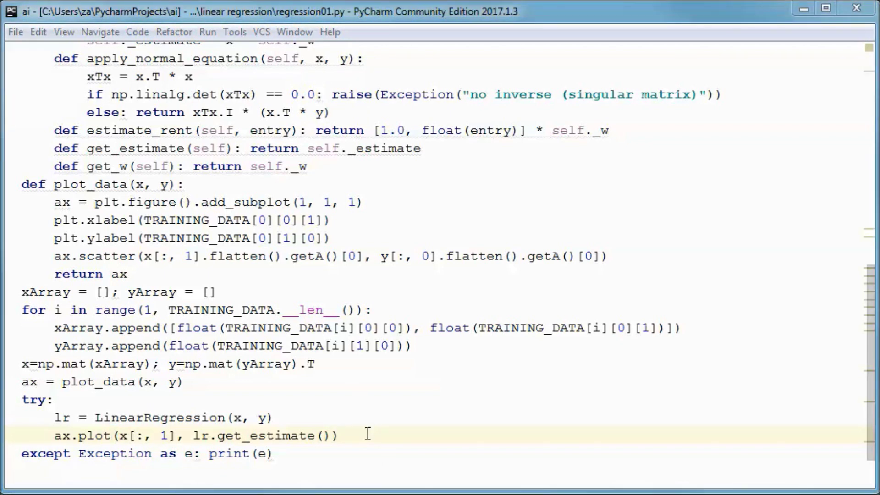
pyautogui.press('Return')
pyautogui.write('print("Close display window to proceed")')
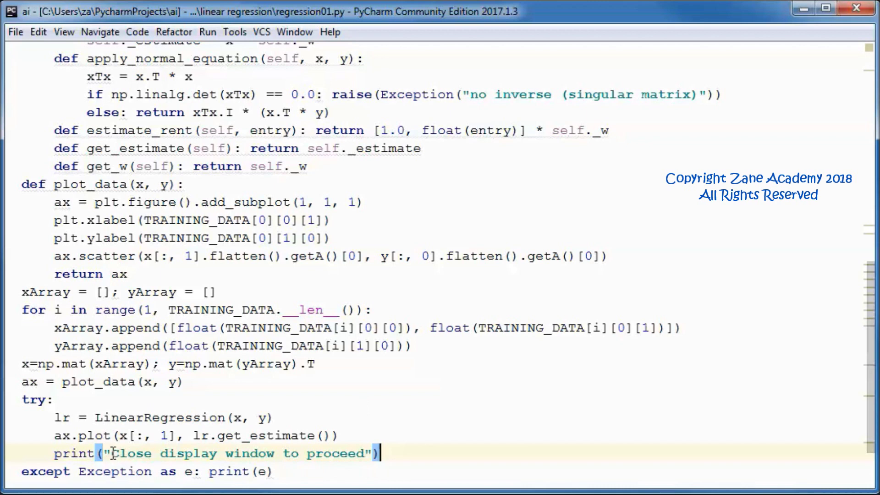
pyautogui.moveTo(112, 454); pyautogui.dragTo(364, 453)
pyautogui.click(364, 454)
pyautogui.press('Return')
pyautogui.write('plt.show()')
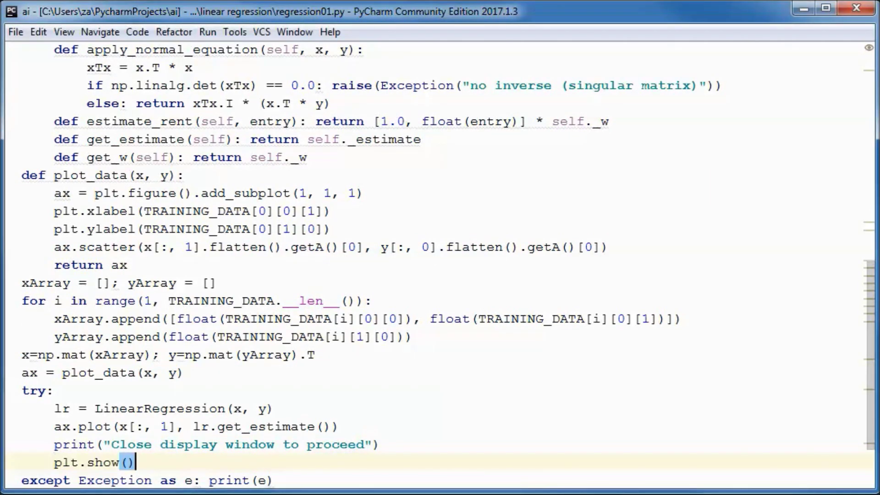
pyautogui.click(380, 444)
pyautogui.scroll(-1, 380, 444)
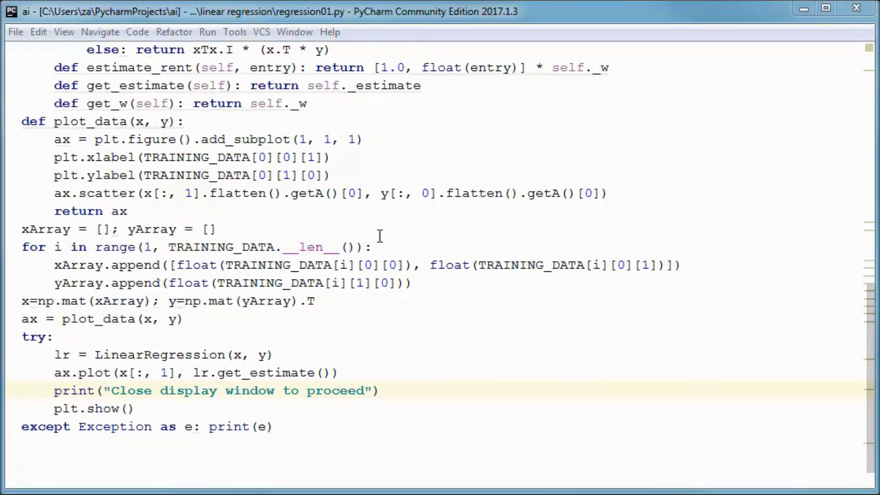
# Step: Paste handle_command_line() after plot_data, prompting for apartment sizes and printing rent estimates
pyautogui.click(145, 215)
pyautogui.press('Return')
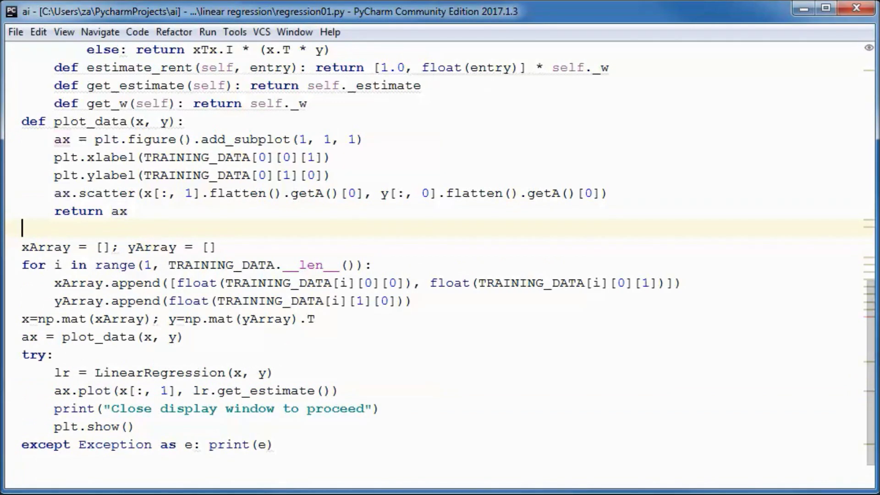
pyautogui.write('def handle_command_line():     flag = True     while (flag):         entry = input("> to estimate rent, enter apt size (in square feet), or exit:\\n")         if (entry == "exit"): flag = False         else: print("estimate rent (in $) of a", entry, "square feet apt:", lr.estimate_rent(entry))')
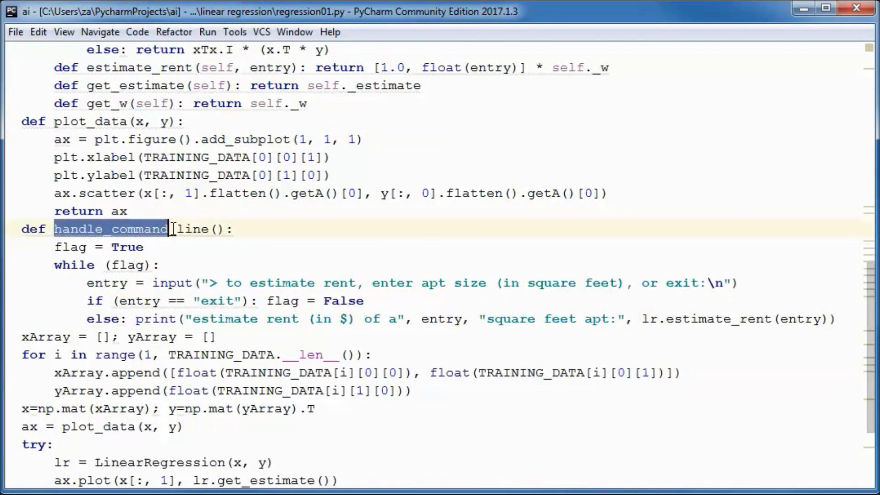
pyautogui.moveTo(55, 228); pyautogui.dragTo(234, 229)
pyautogui.click(242, 229)
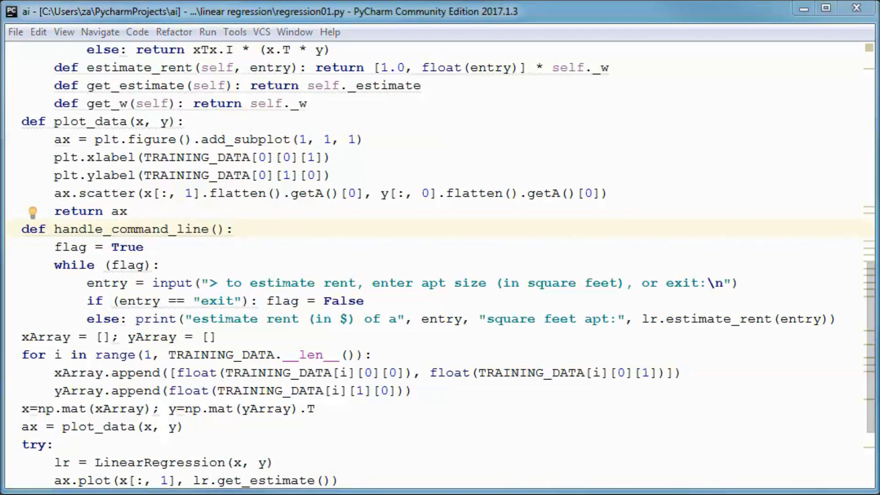
pyautogui.moveTo(227, 283)
pyautogui.mouseDown()
pyautogui.moveTo(736, 272)
pyautogui.moveTo(757, 278)
pyautogui.mouseUp()
pyautogui.click(743, 279)
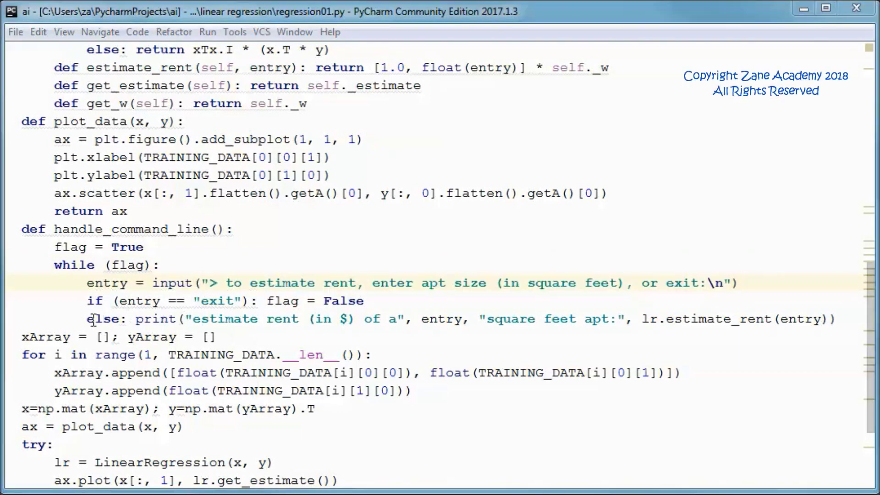
pyautogui.moveTo(79, 319); pyautogui.dragTo(836, 309)
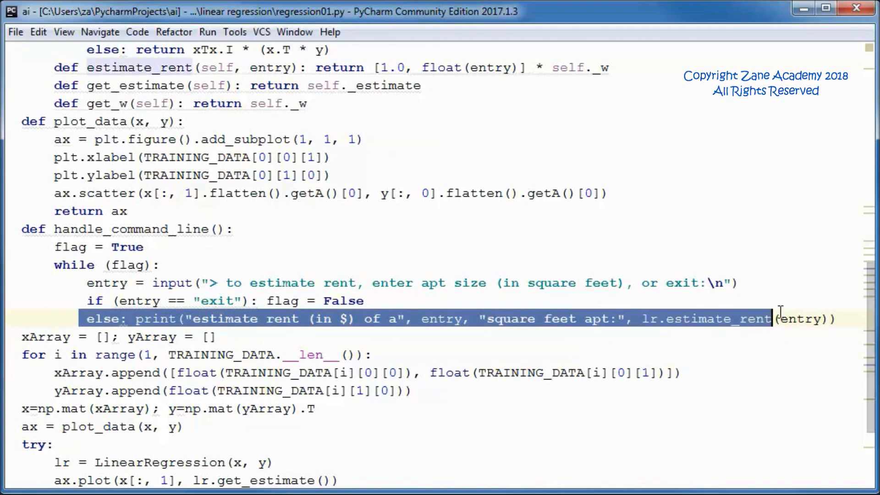
pyautogui.click(819, 322)
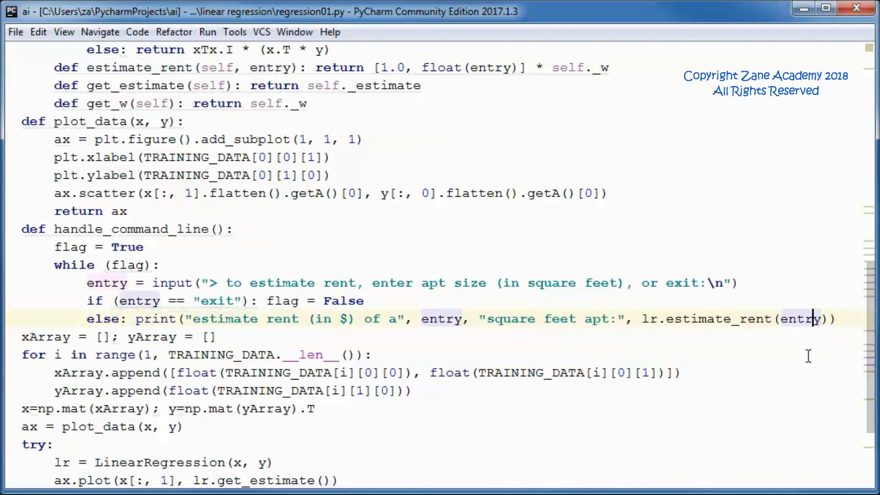
# Step: Call handle_command_line() on a new line after plt.show()
pyautogui.click(374, 427)
pyautogui.scroll(-2, 373, 426)
pyautogui.click(135, 408)
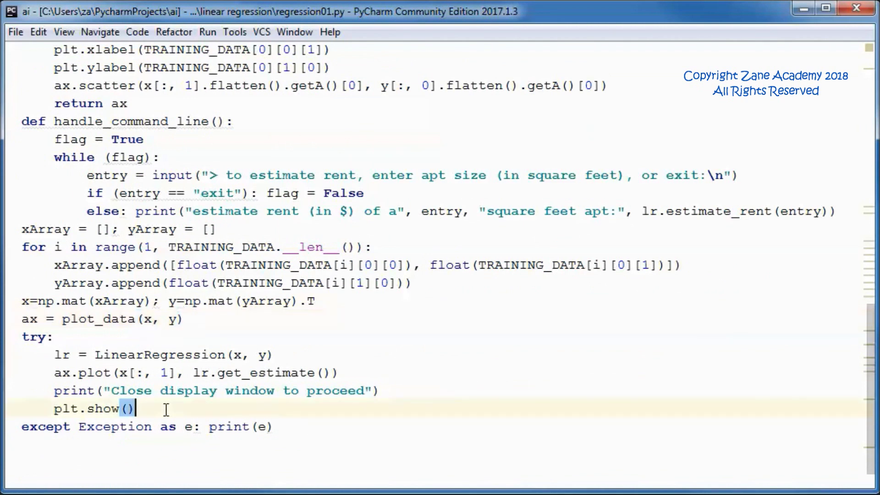
pyautogui.press('Return')
pyautogui.write('handle_command_line()')
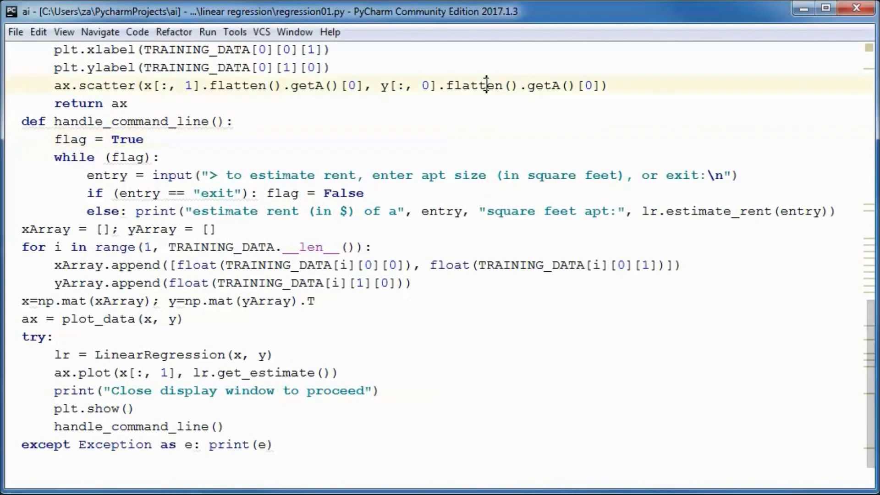
pyautogui.click(484, 85)
# Step: Run regression01, view the Figure 1 scatter with best-fit line, then close it
pyautogui.rightClick(484, 85)
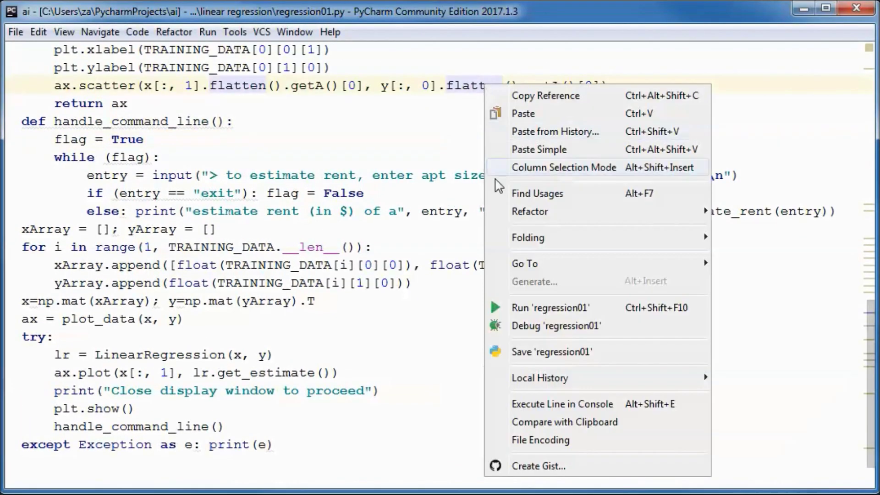
pyautogui.click(528, 308)
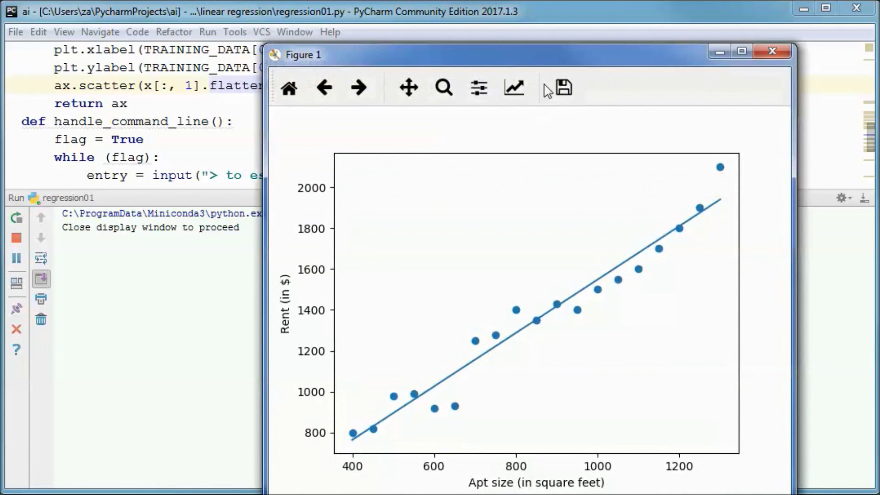
pyautogui.moveTo(551, 54); pyautogui.dragTo(570, 21)
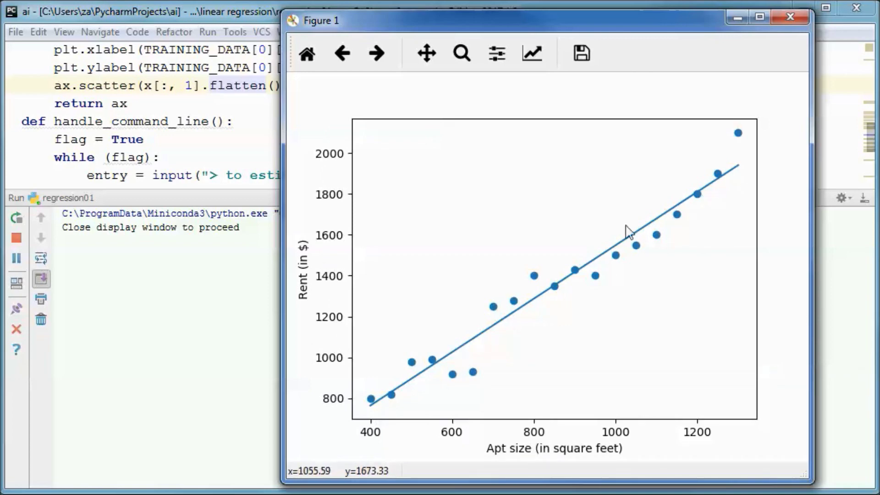
pyautogui.click(790, 16)
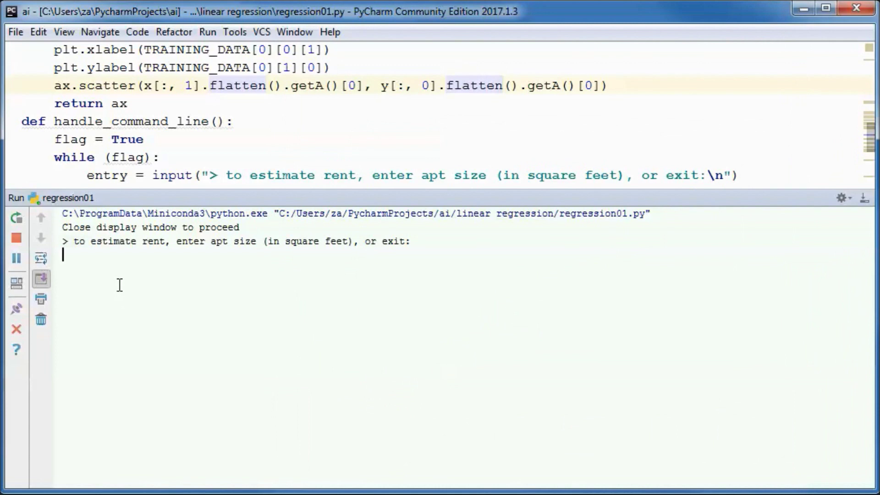
pyautogui.click(466, 255)
pyautogui.write('700')
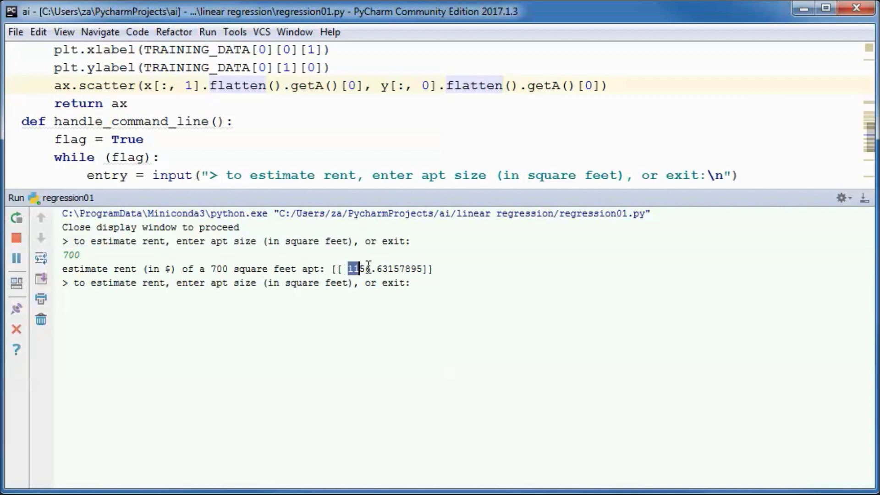
# Step: Enter 700 and 900 square feet in the console, getting estimates $1156.63 and $1417.96
pyautogui.moveTo(347, 268); pyautogui.dragTo(417, 269)
pyautogui.click(323, 297)
pyautogui.write('9')
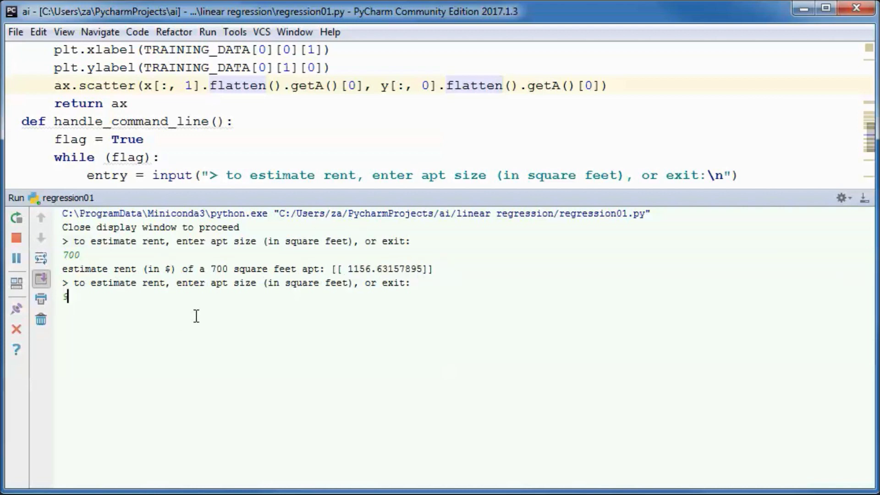
pyautogui.write('00')
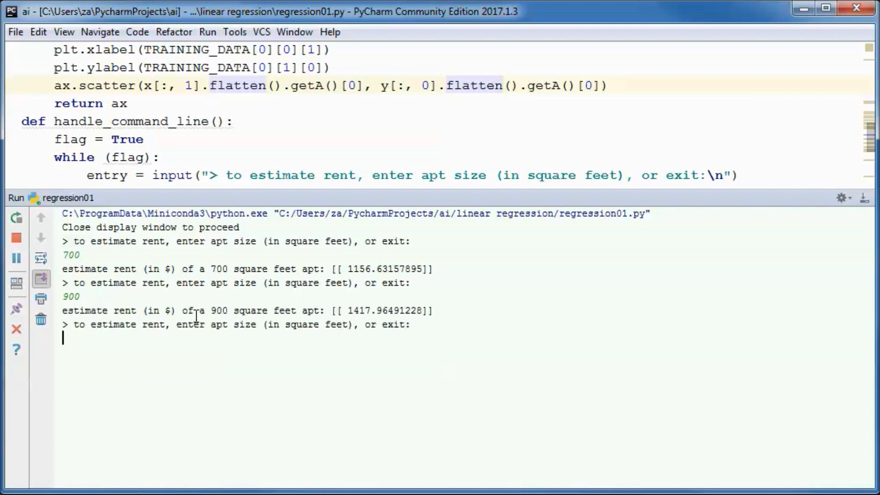
pyautogui.moveTo(349, 310); pyautogui.dragTo(423, 311)
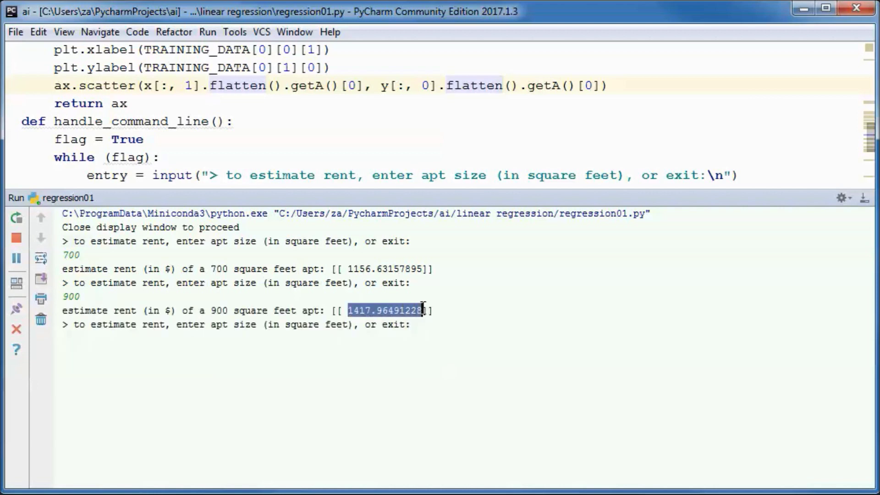